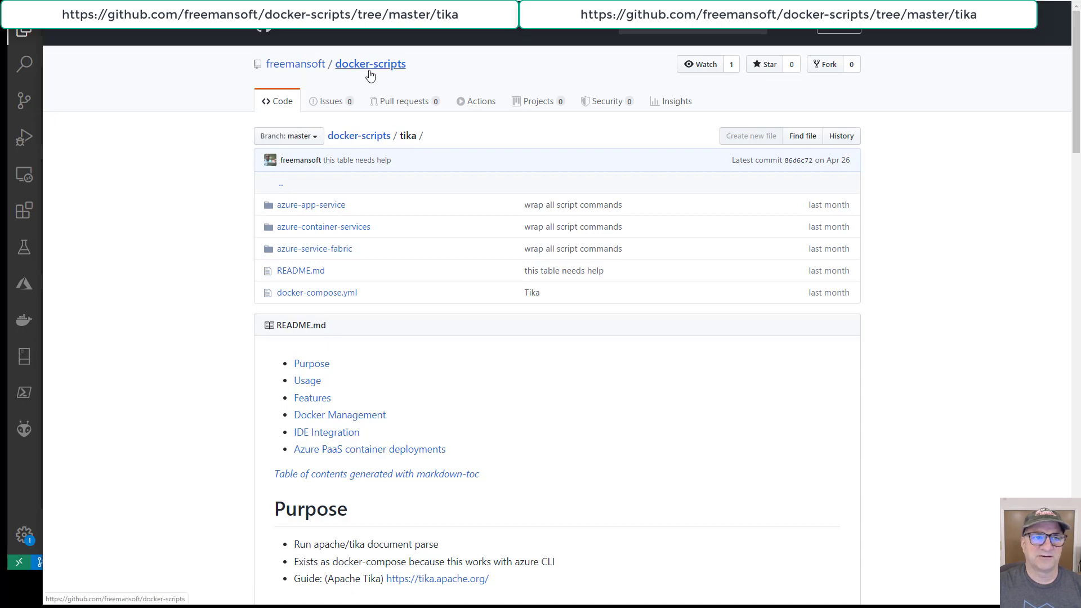
- Switch to Visual Studio Code and review the Tika azure-app-service scripts from azure-0-setup.sh through azure-4-delete-resources.sh
{"action": "left_click", "coordinate": [30, 472]}
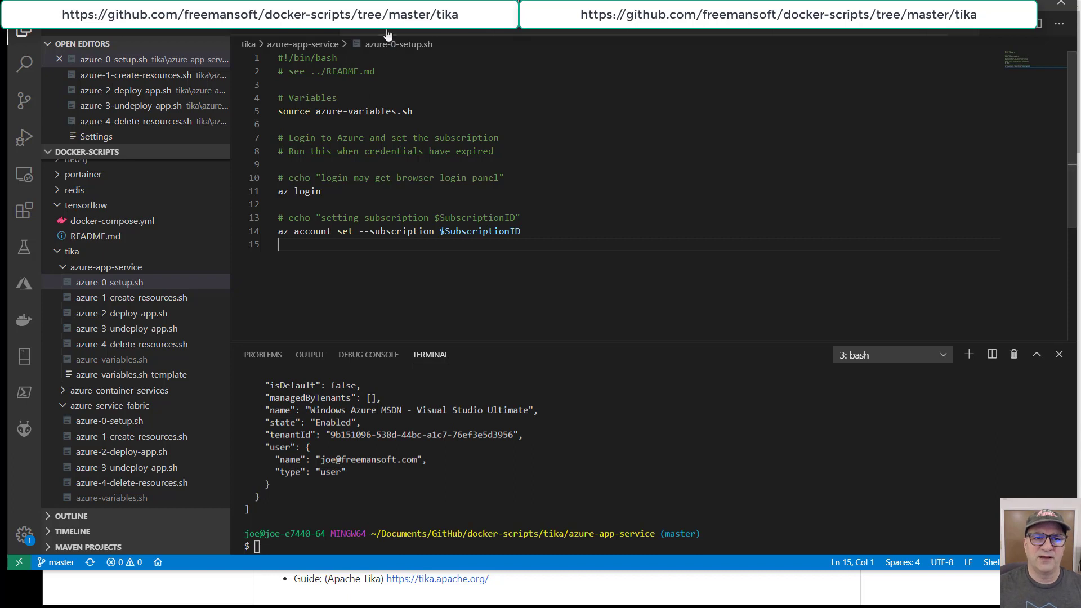
{"action": "left_click", "coordinate": [430, 32]}
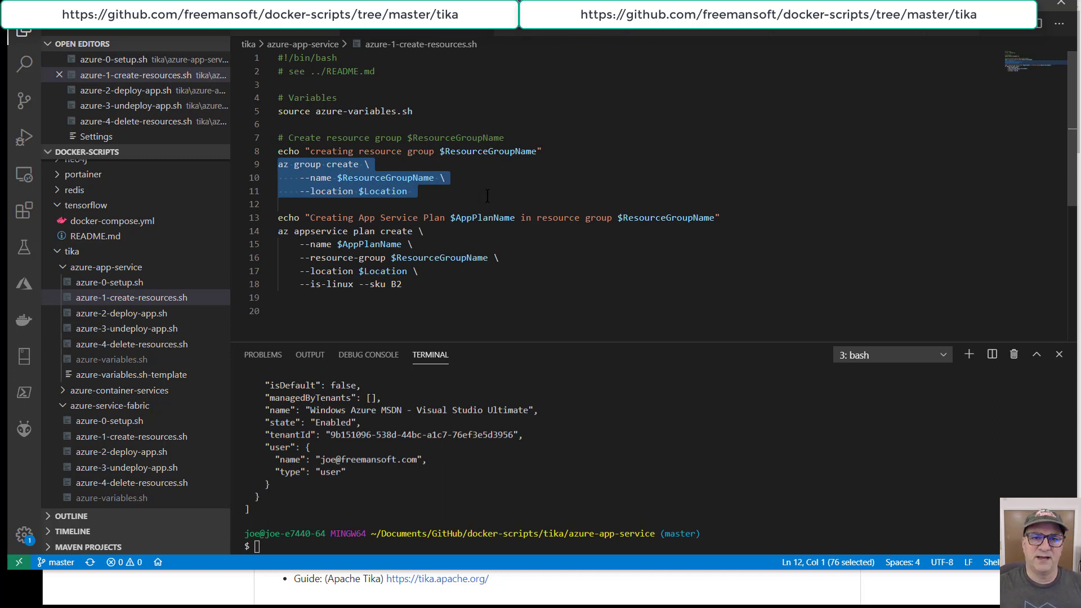
{"action": "left_click", "coordinate": [556, 31]}
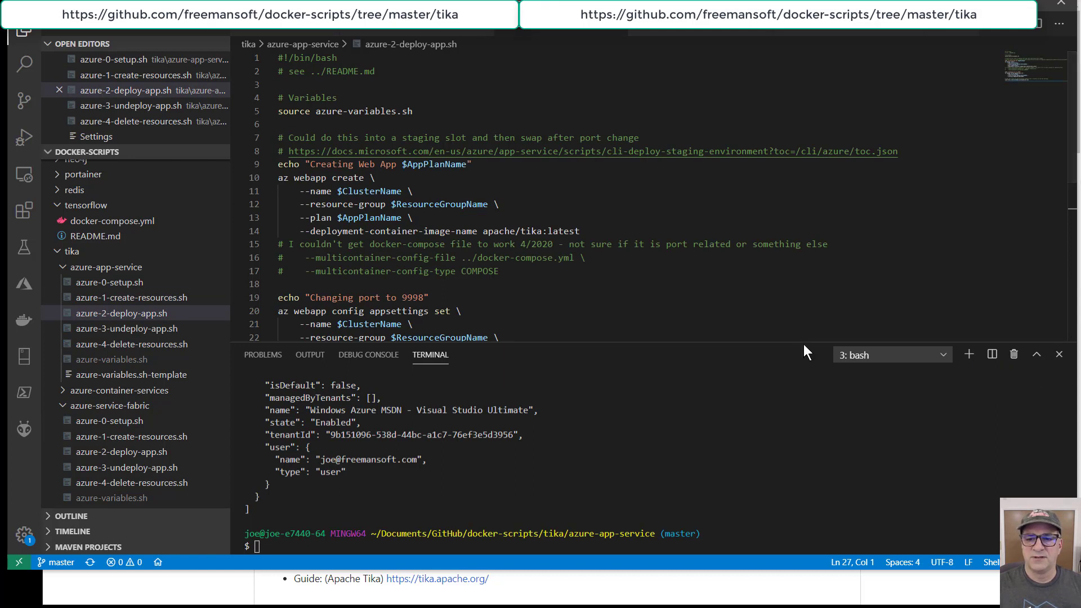
{"action": "left_click_drag", "start_coordinate": [803, 343], "coordinate": [802, 435]}
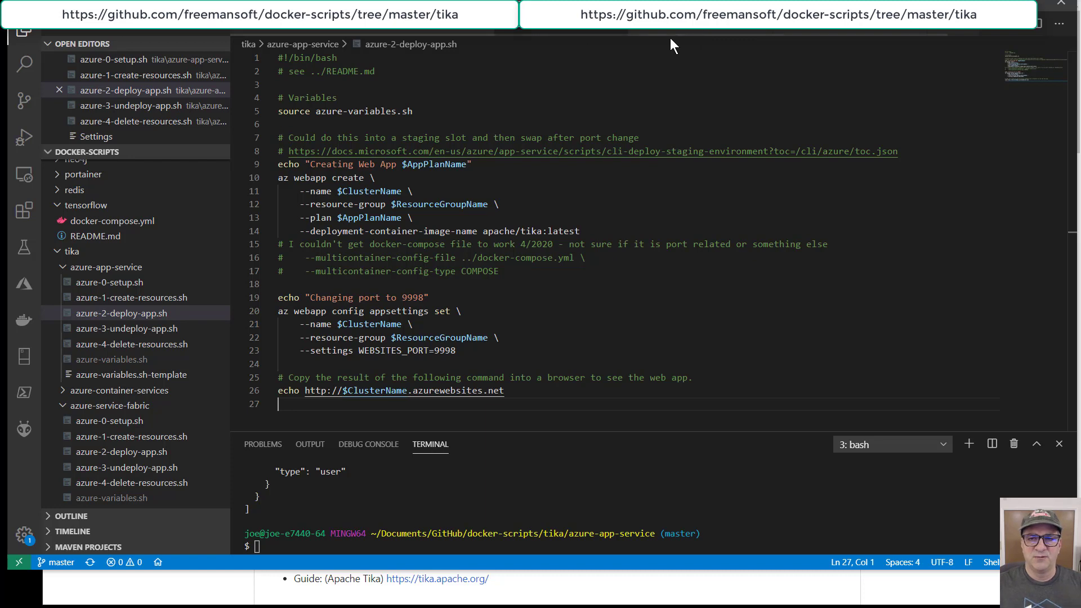
{"action": "left_click", "coordinate": [704, 32]}
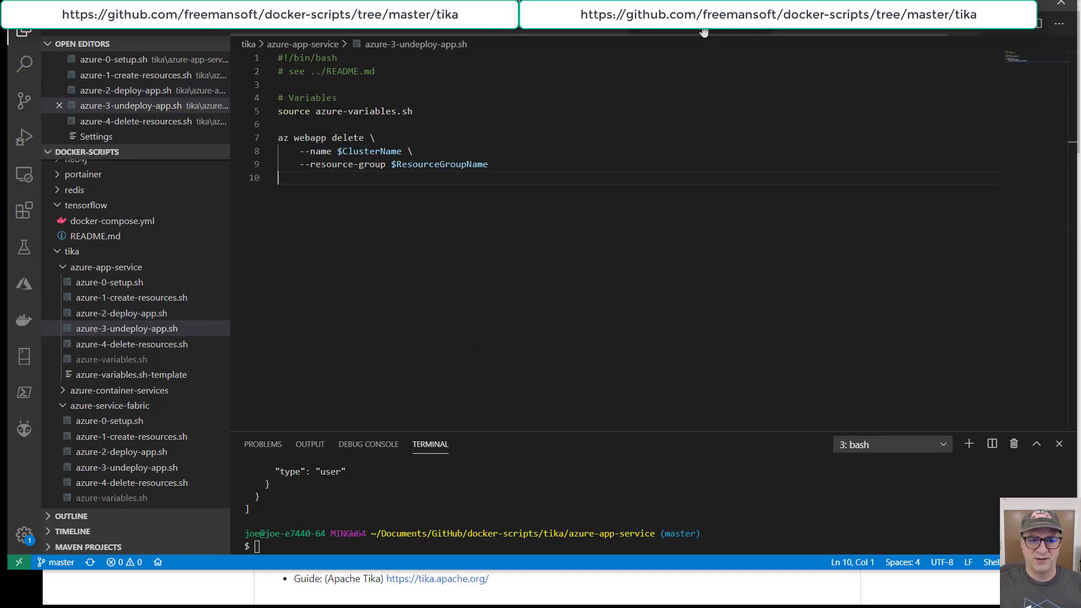
{"action": "left_click", "coordinate": [828, 31]}
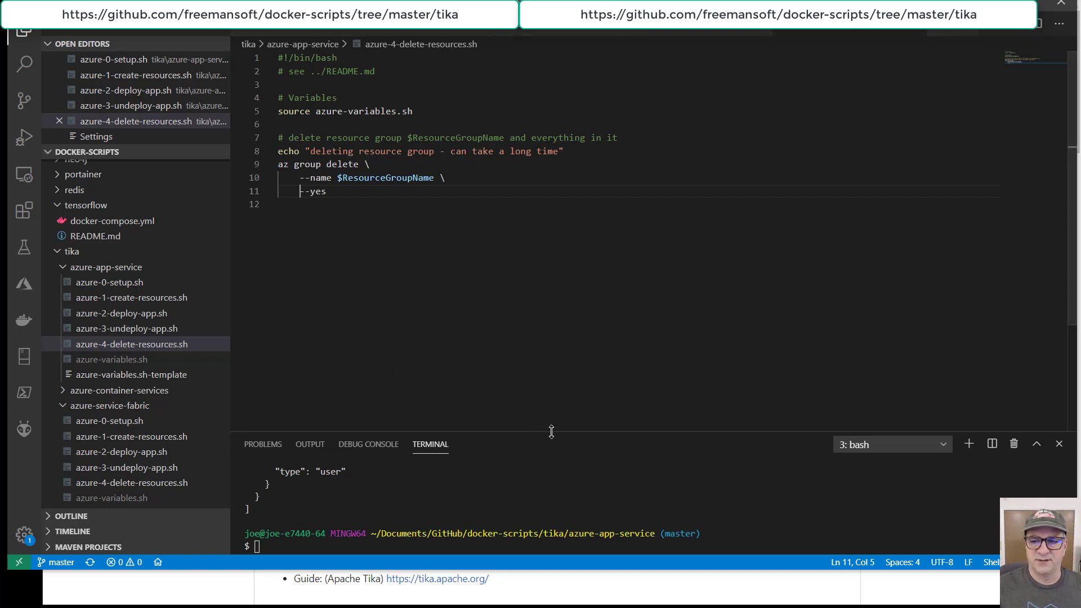
- Maximize and clear the bash terminal, and list the files in the azure-app-service folder
{"action": "left_click", "coordinate": [1037, 444]}
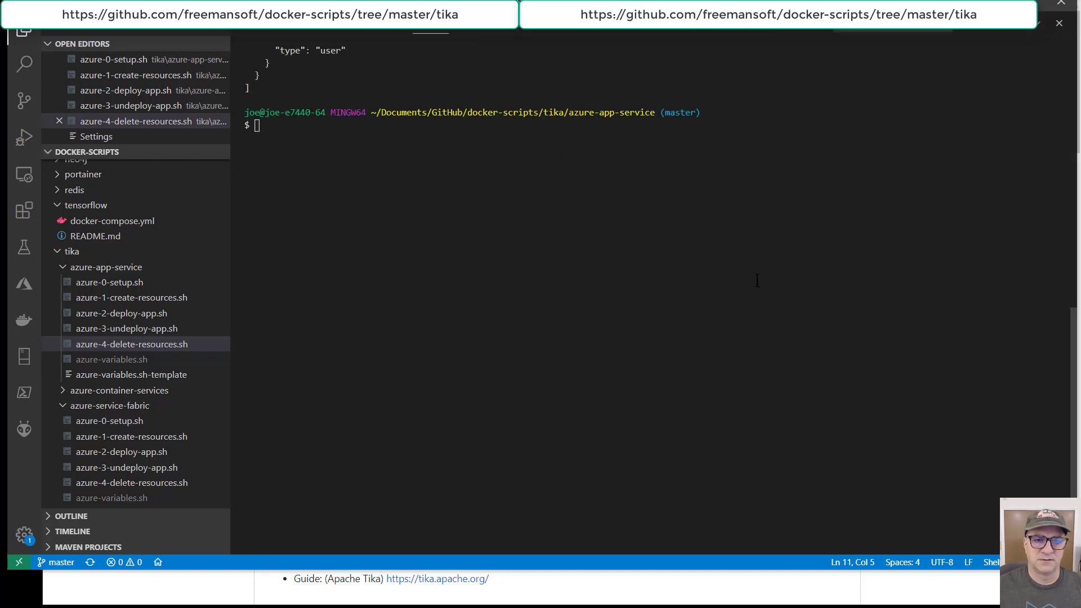
{"action": "type", "text": "clear"}
{"action": "key", "text": "Return"}
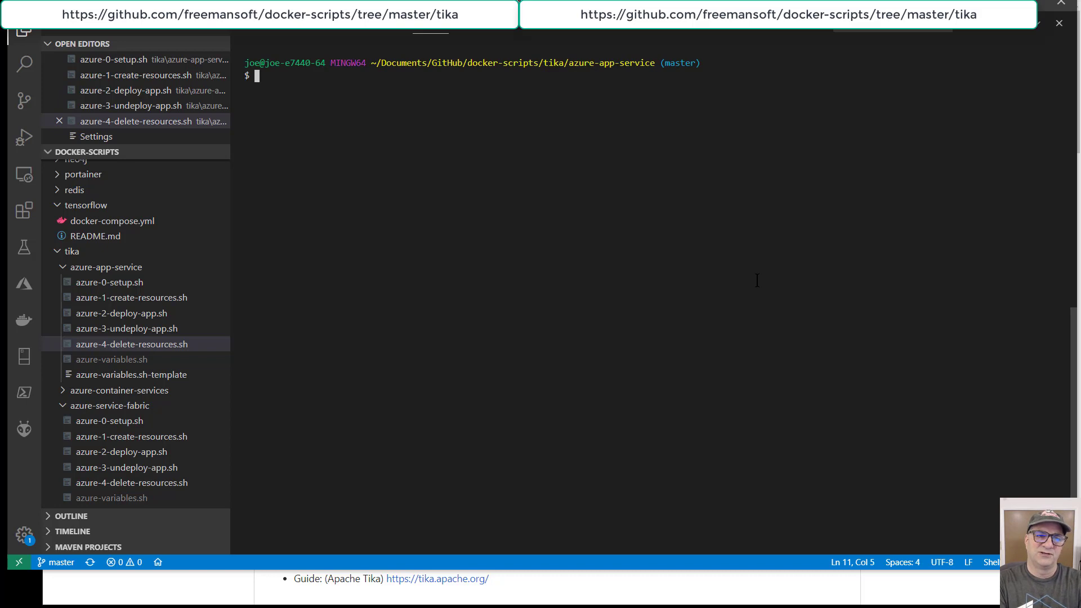
{"action": "left_click", "coordinate": [938, 34]}
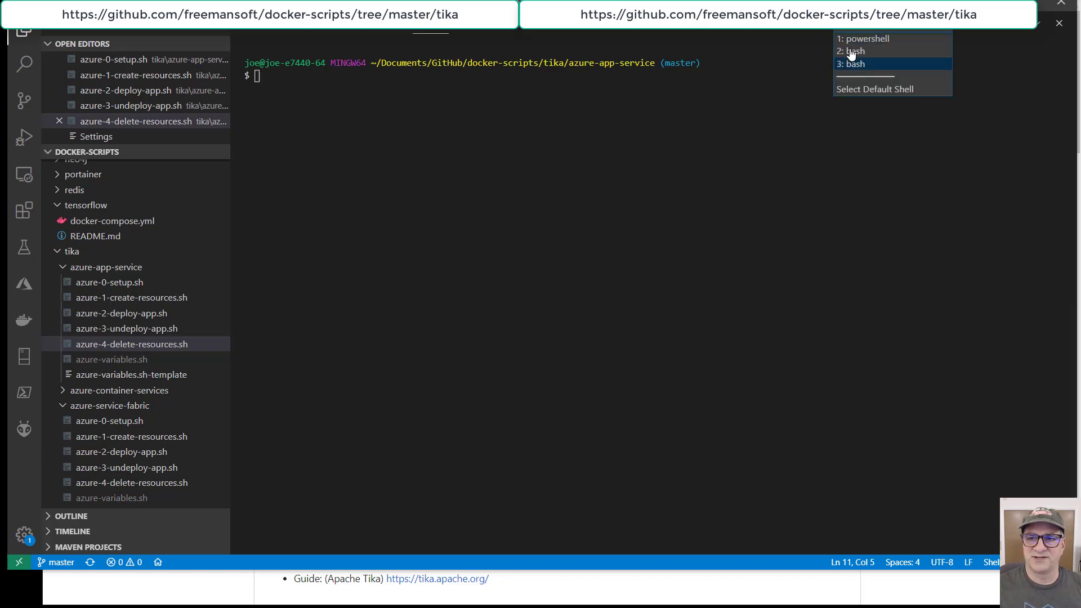
{"action": "left_click", "coordinate": [879, 52]}
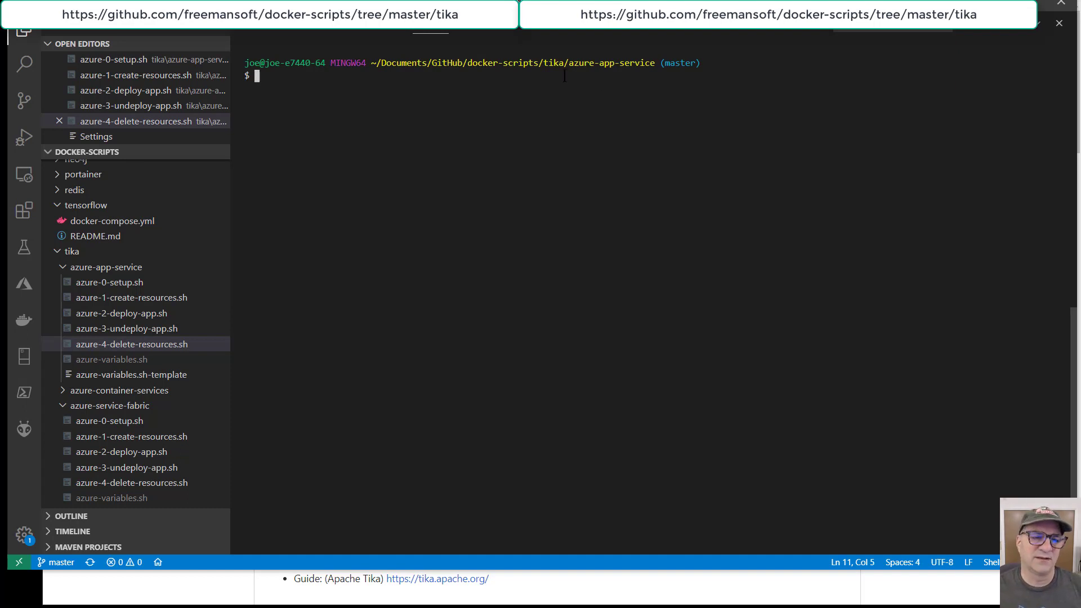
{"action": "type", "text": "ls"}
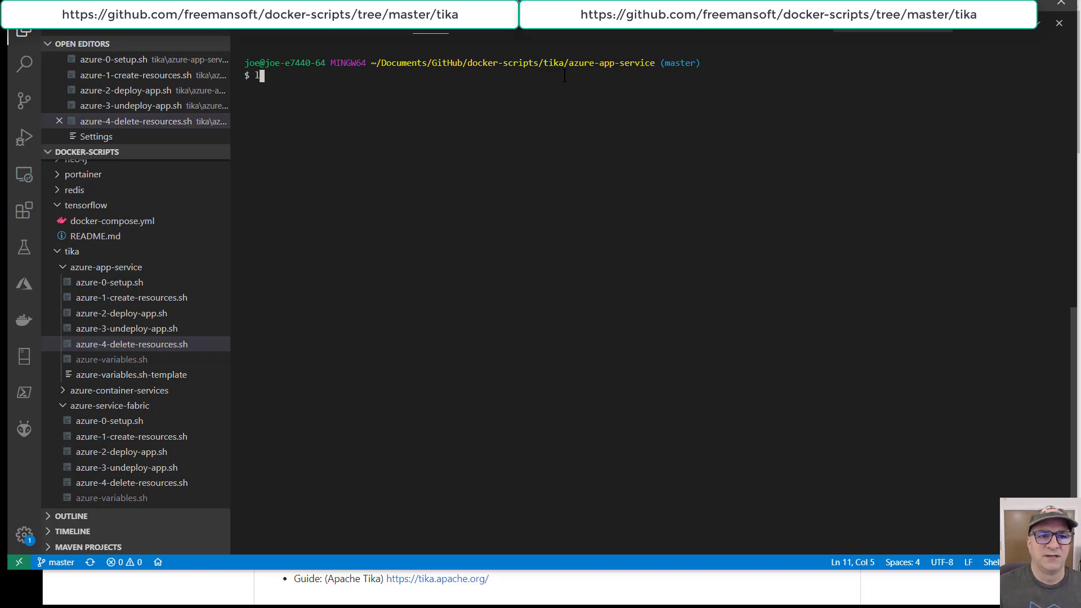
{"action": "key", "text": "Return"}
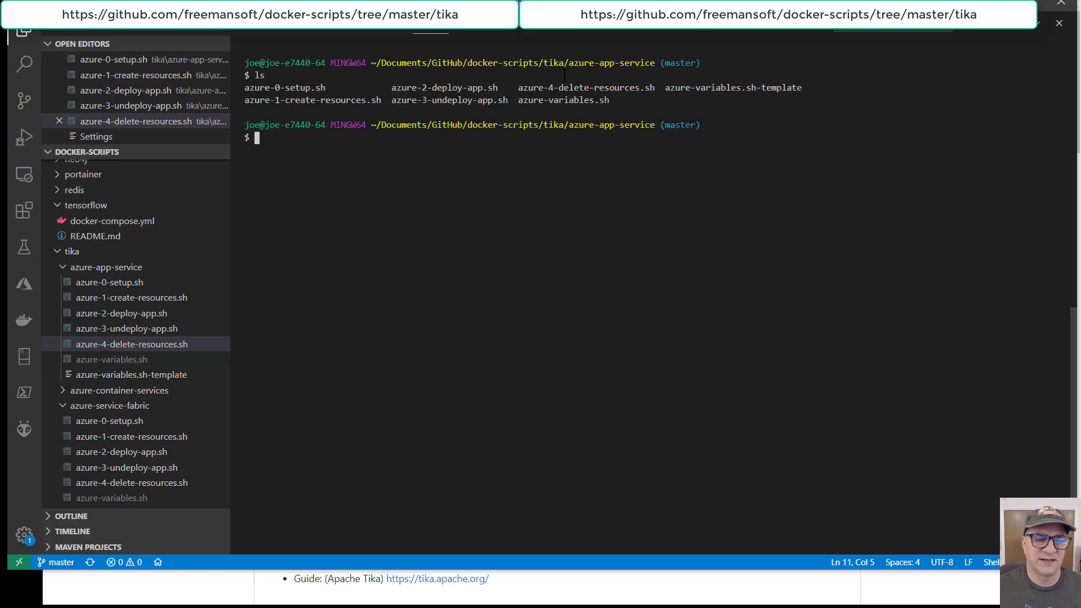
- Run azure-0-setup.sh with bash and sign in to Azure with the account that is already signed in
{"action": "type", "text": "bash azure-"}
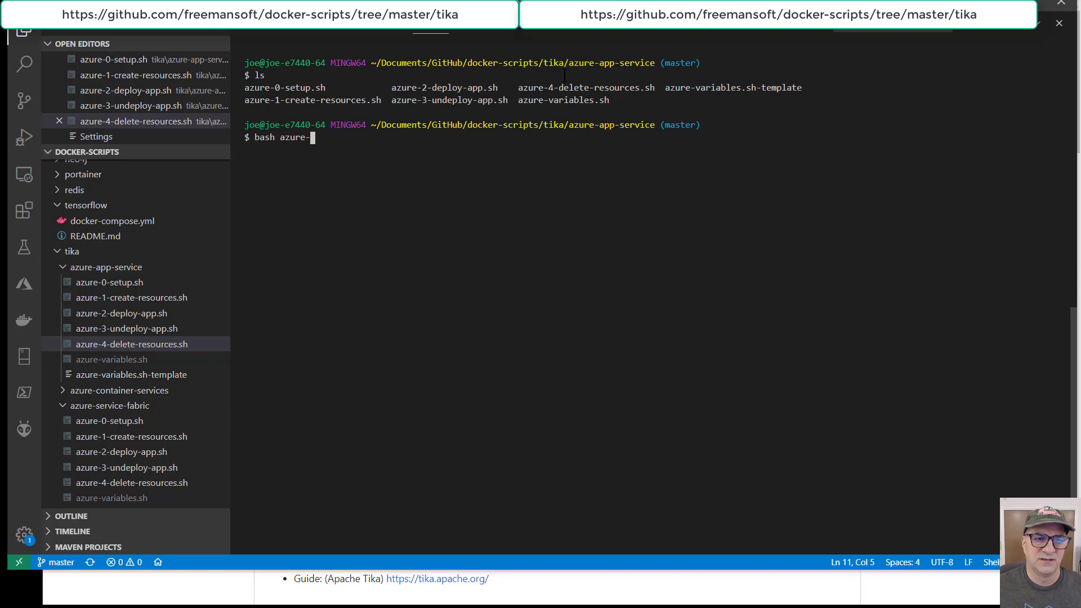
{"action": "type", "text": "0"}
{"action": "key", "text": "Tab"}
{"action": "key", "text": "Return"}
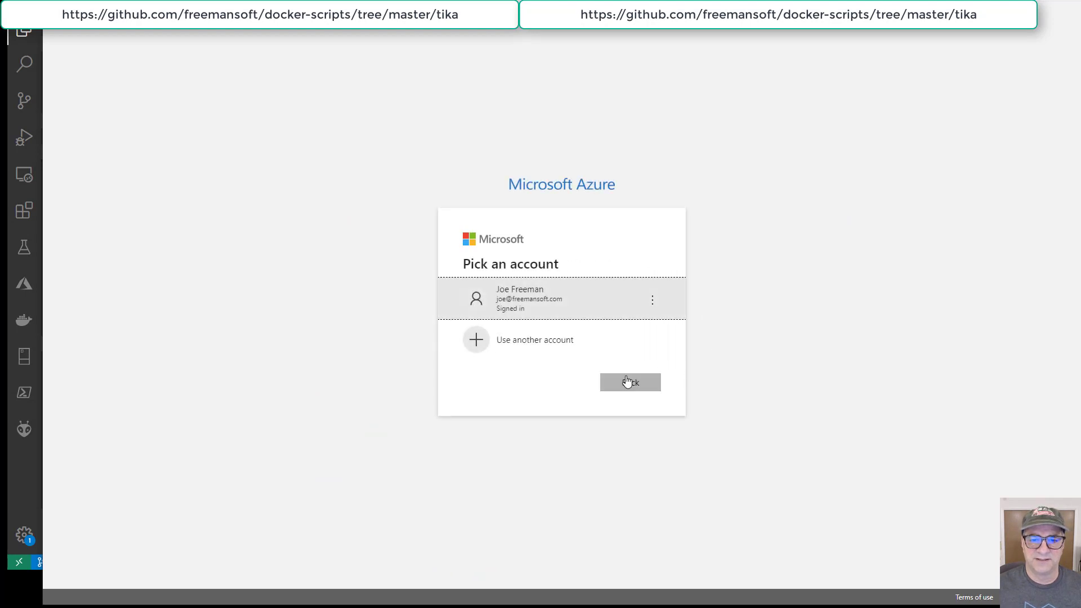
{"action": "left_click", "coordinate": [626, 300]}
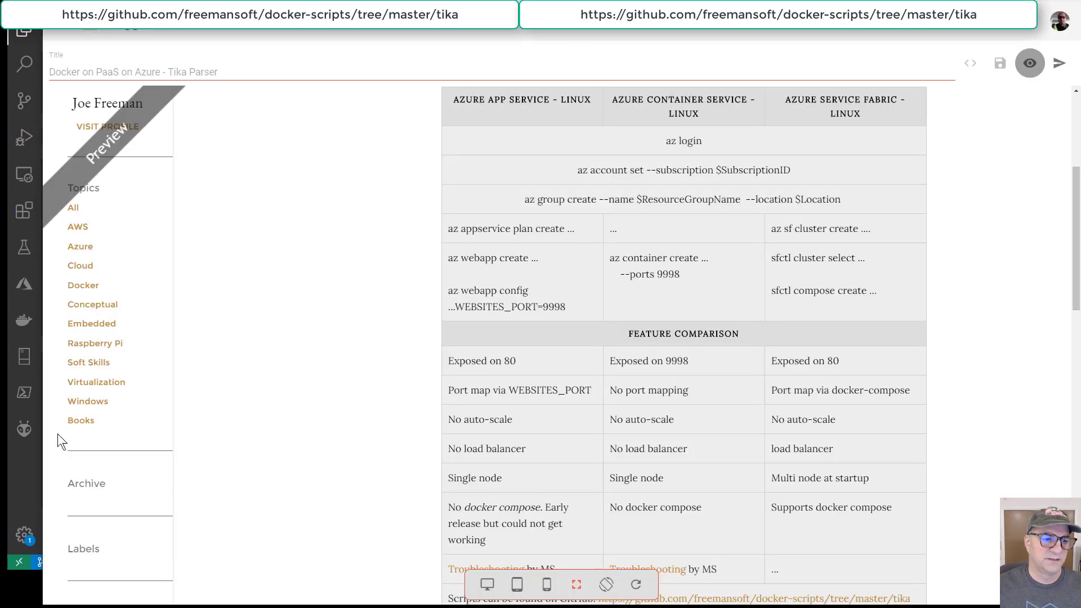
- Return to Visual Studio Code, clear the login output from the terminal and list the folder's scripts
{"action": "left_click", "coordinate": [22, 483]}
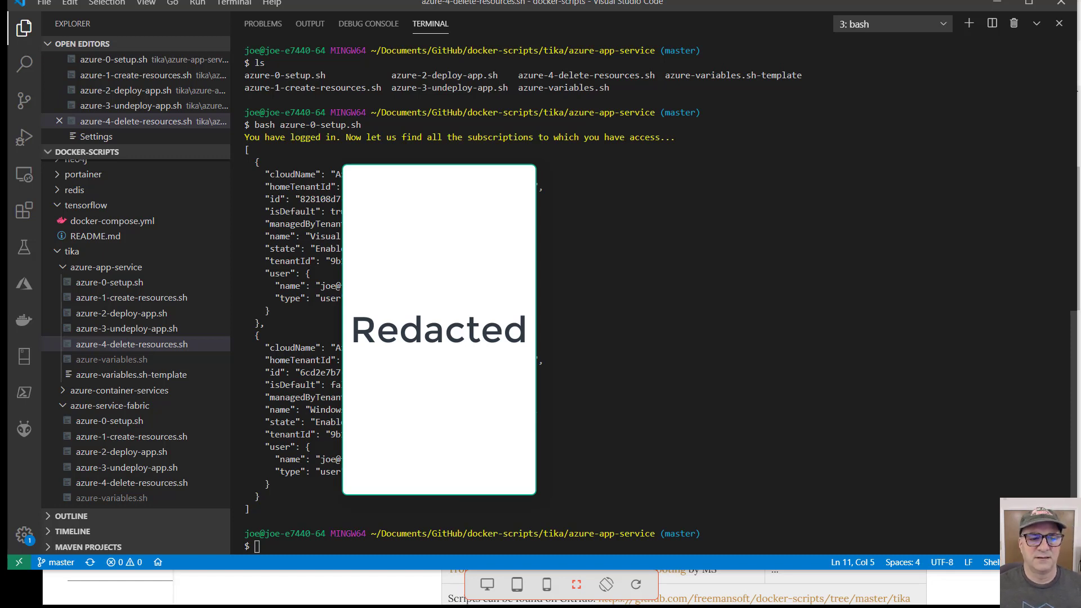
{"action": "type", "text": "clear"}
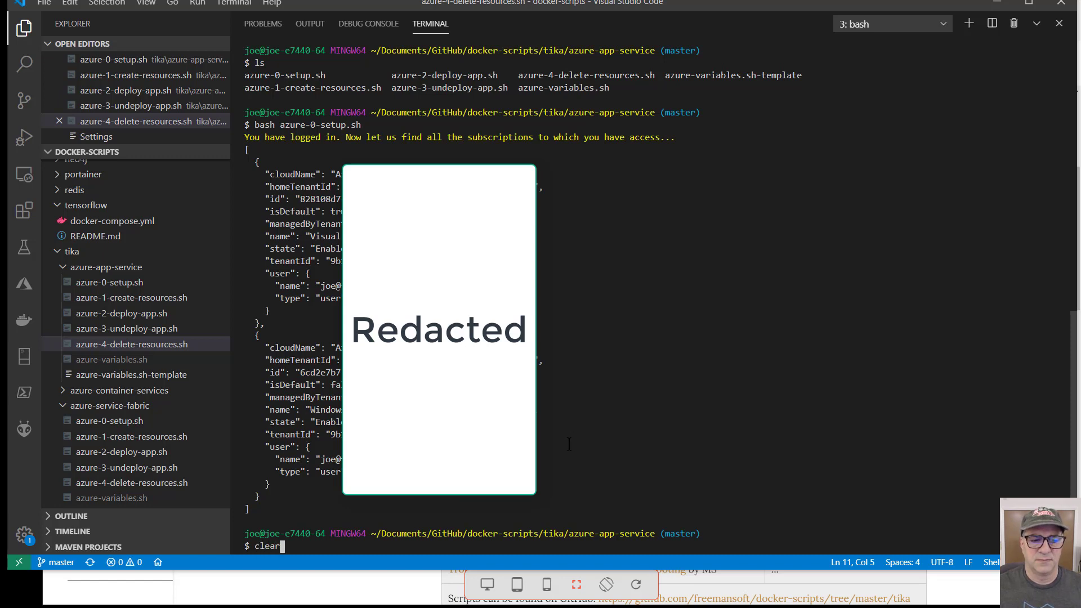
{"action": "key", "text": "Return"}
{"action": "type", "text": "ls"}
{"action": "key", "text": "Return"}
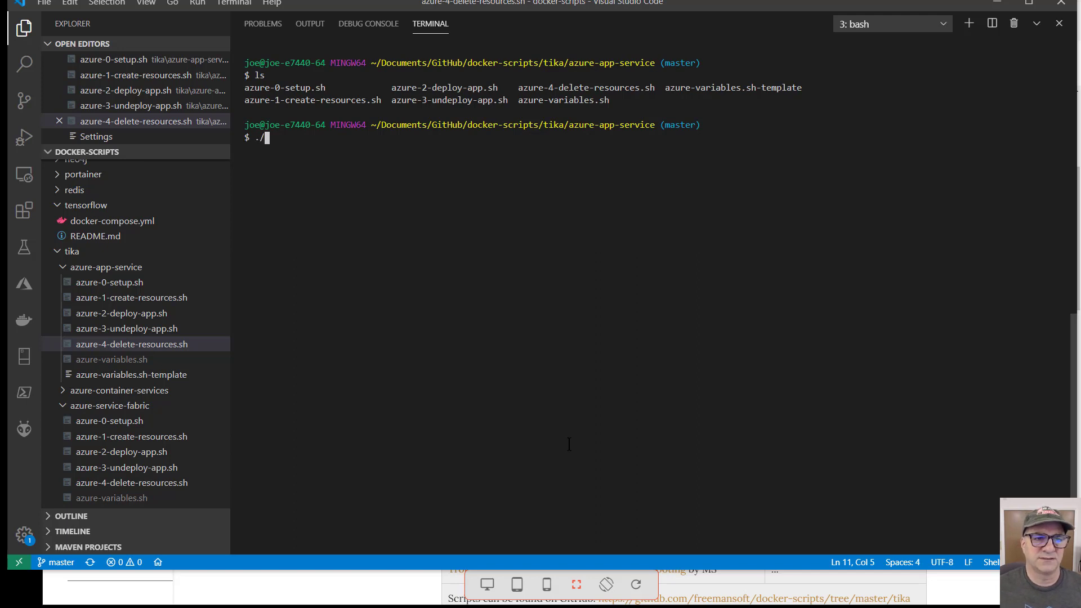
- Run azure-1-create-resources.sh with bash to create the resource group and App Service plan
{"action": "type", "text": "bash as"}
{"action": "key", "text": "Tab"}
{"action": "type", "text": "1"}
{"action": "key", "text": "Tab"}
{"action": "key", "text": "Return"}
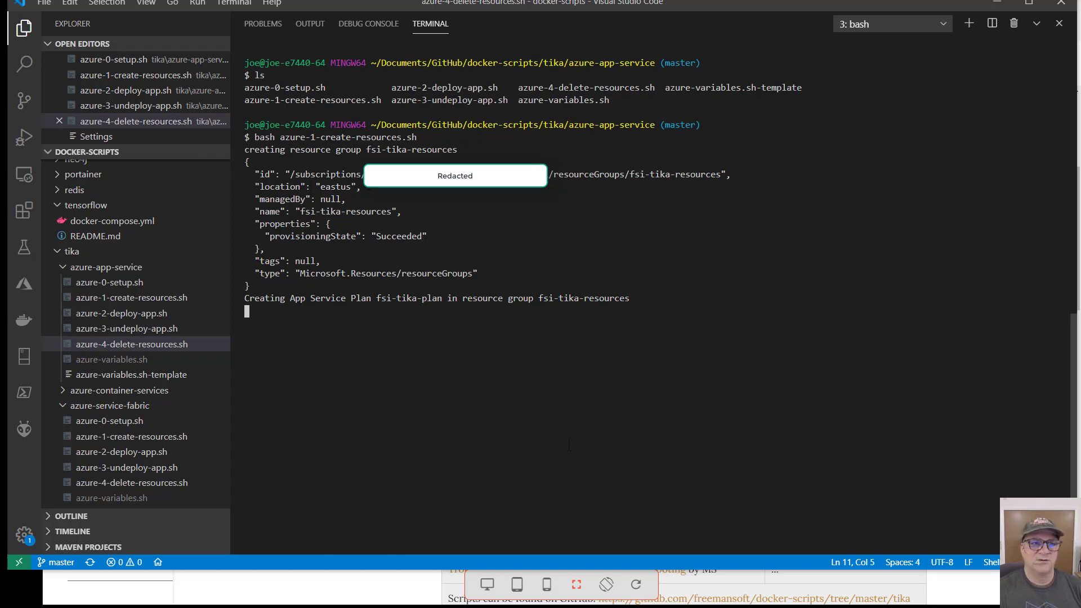
- Switch to the Azure portal, open the fsi-tika-resources resource group and refresh its resource list
{"action": "left_click", "coordinate": [121, 0]}
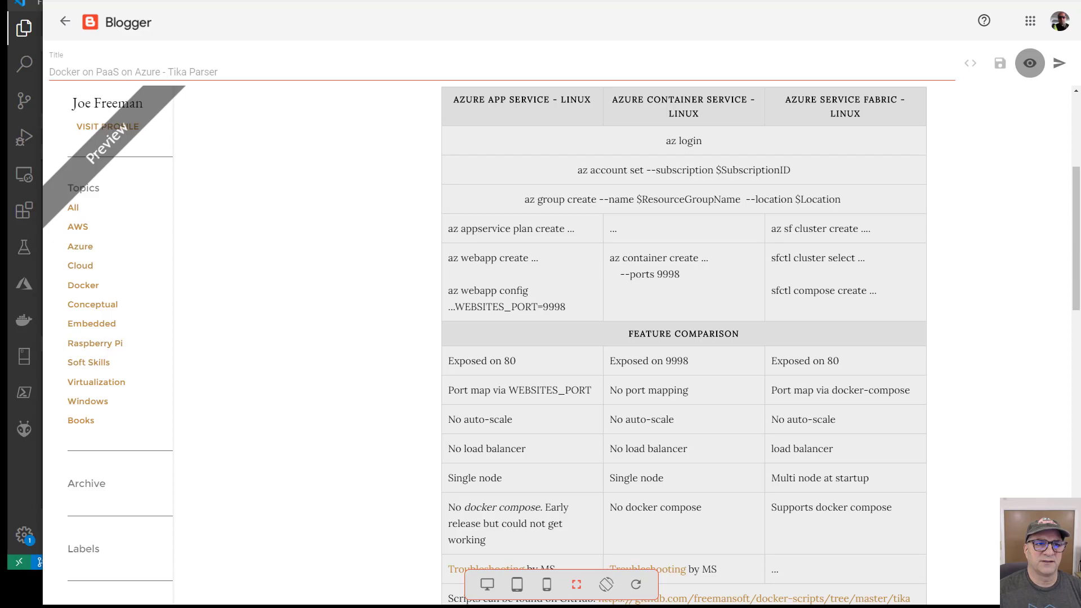
{"action": "left_click", "coordinate": [127, 0]}
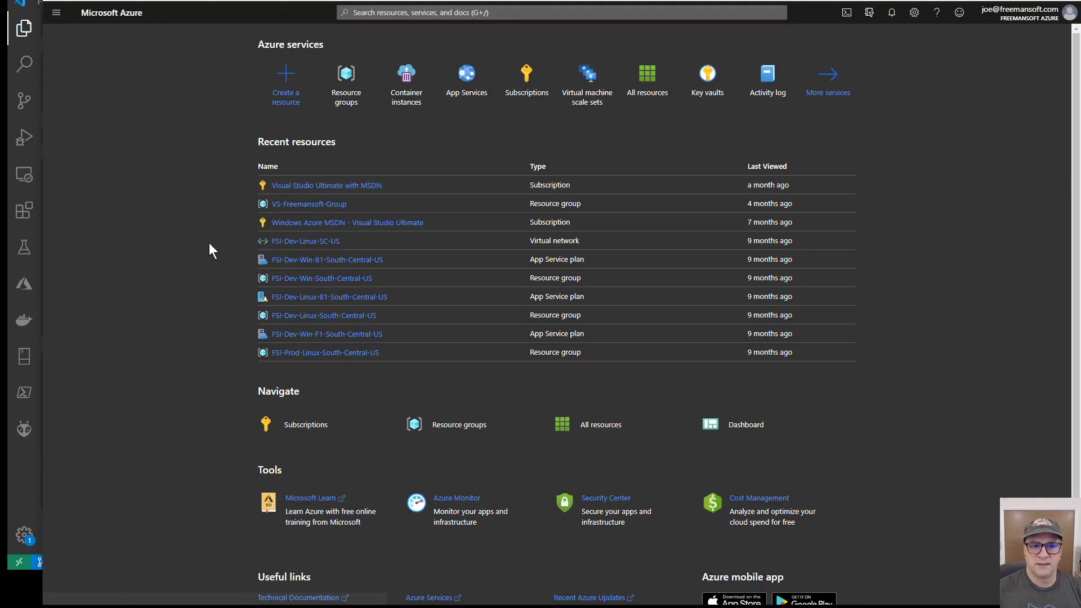
{"action": "key", "text": "Tab"}
{"action": "key", "text": "Tab"}
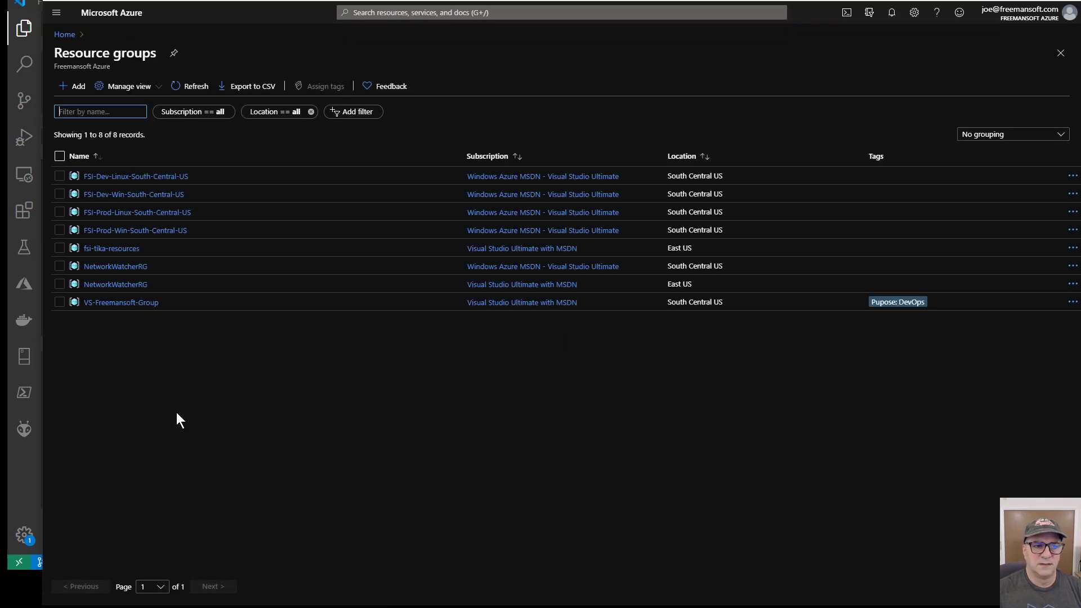
{"action": "left_click", "coordinate": [114, 256]}
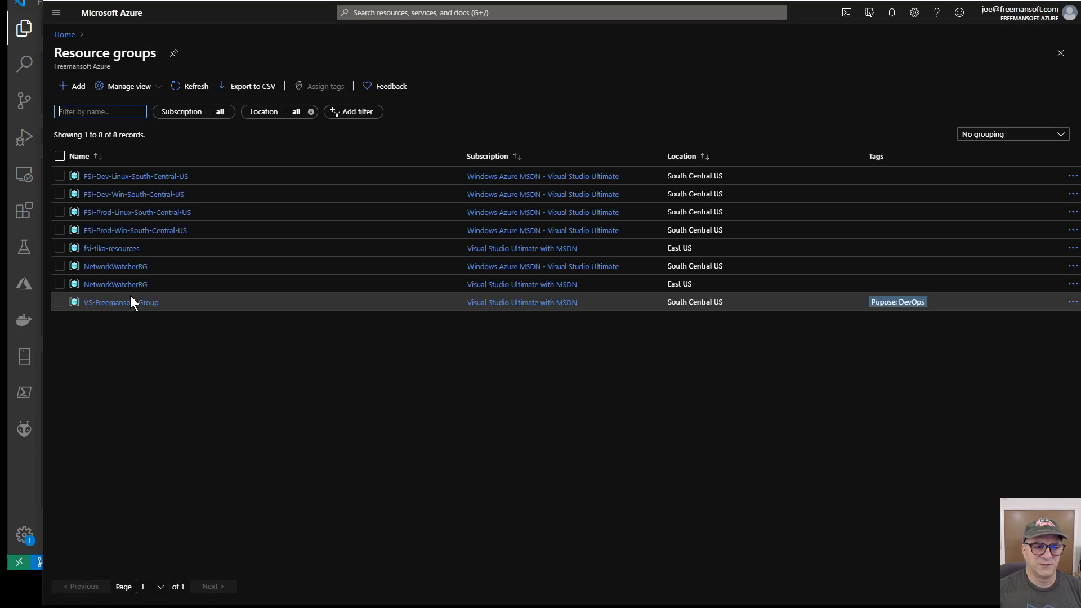
{"action": "left_click", "coordinate": [109, 249]}
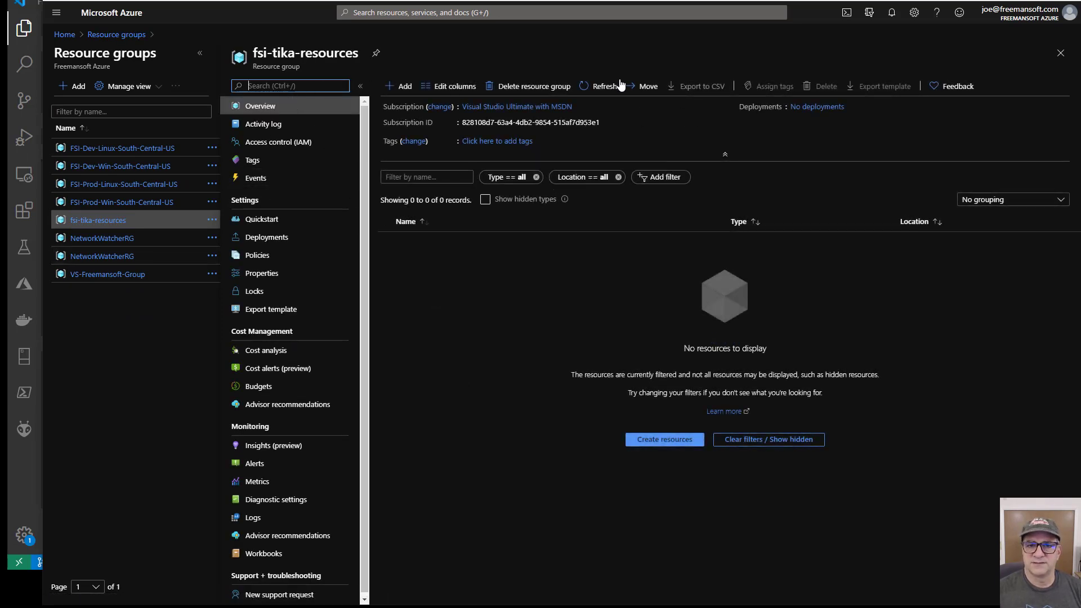
{"action": "left_click", "coordinate": [586, 90]}
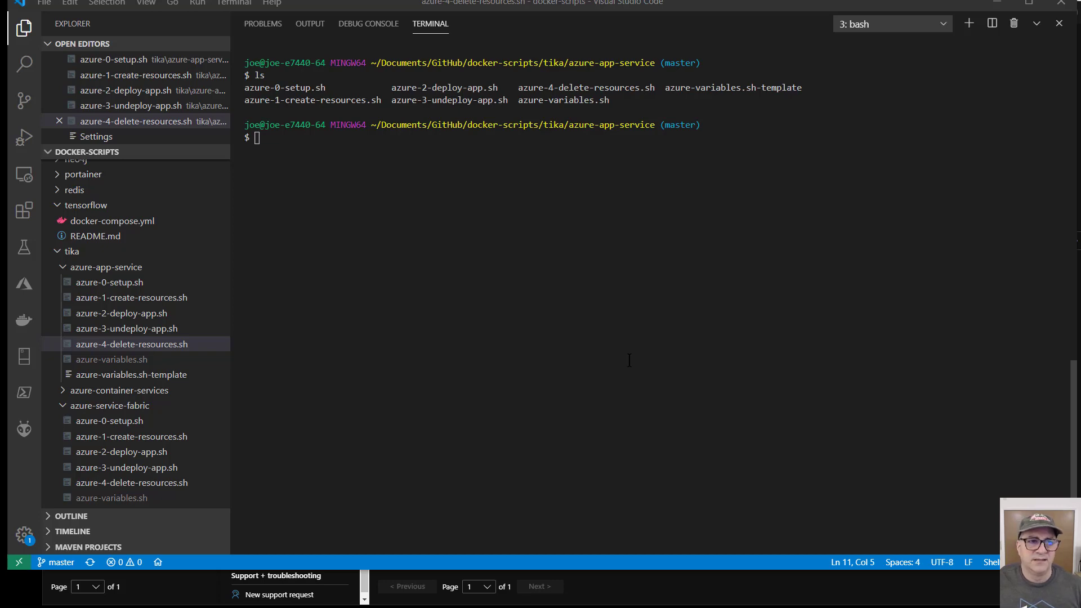
{"action": "left_click", "coordinate": [659, 600]}
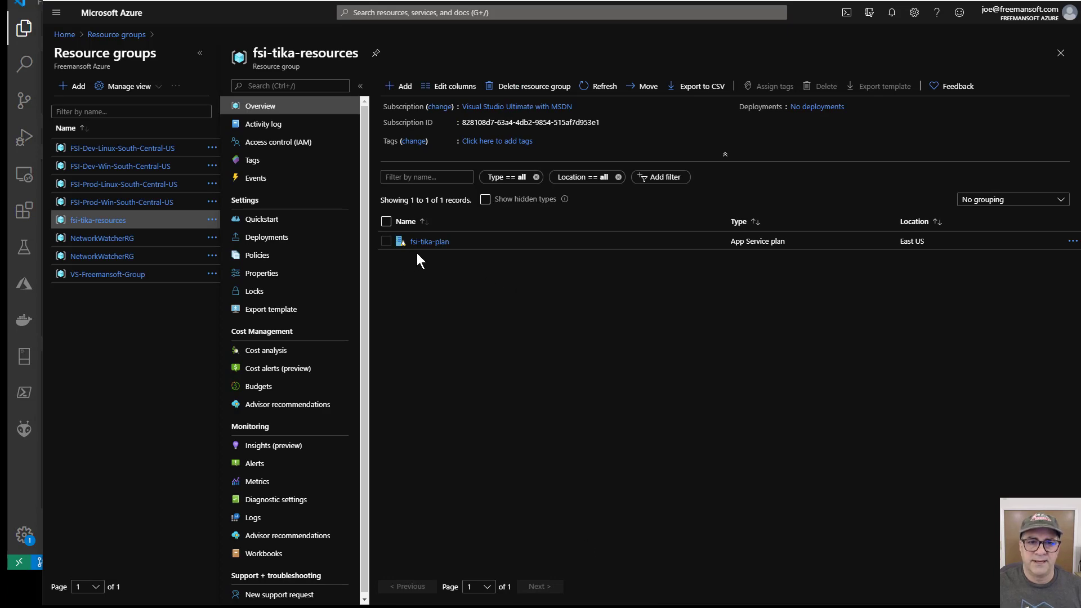
- Return to Visual Studio Code and run azure-2-deploy-app.sh with bash to deploy the Tika web app
{"action": "left_click", "coordinate": [15, 479]}
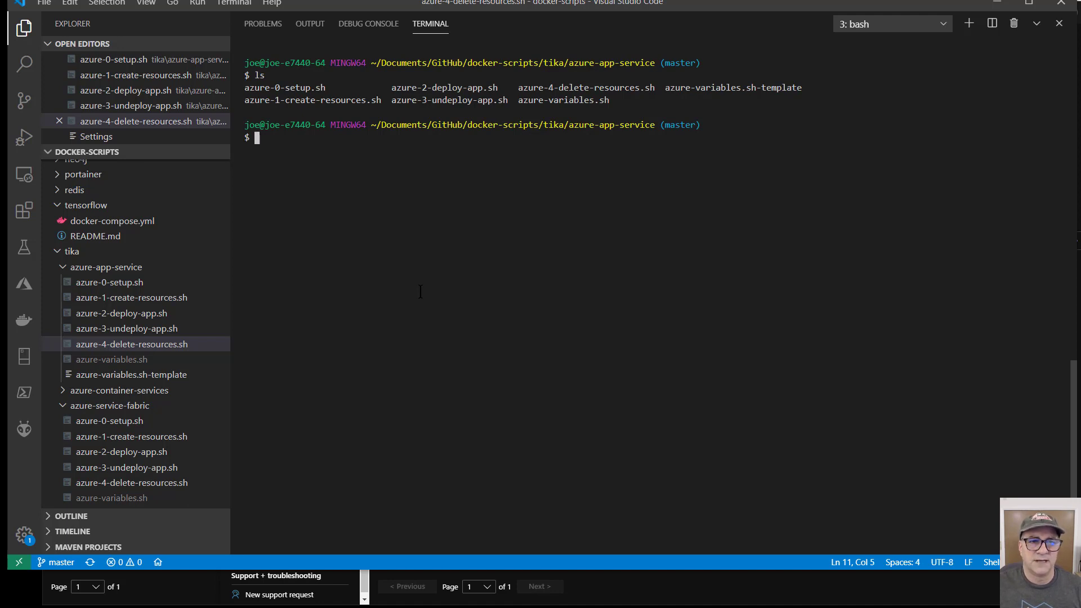
{"action": "type", "text": "bash azure-"}
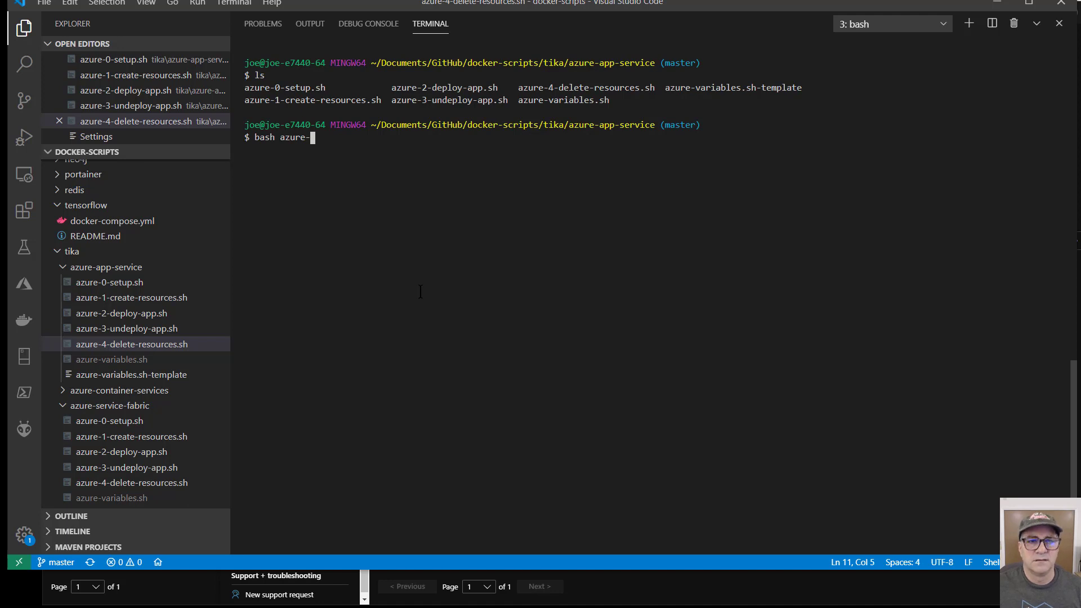
{"action": "type", "text": "2"}
{"action": "key", "text": "Tab"}
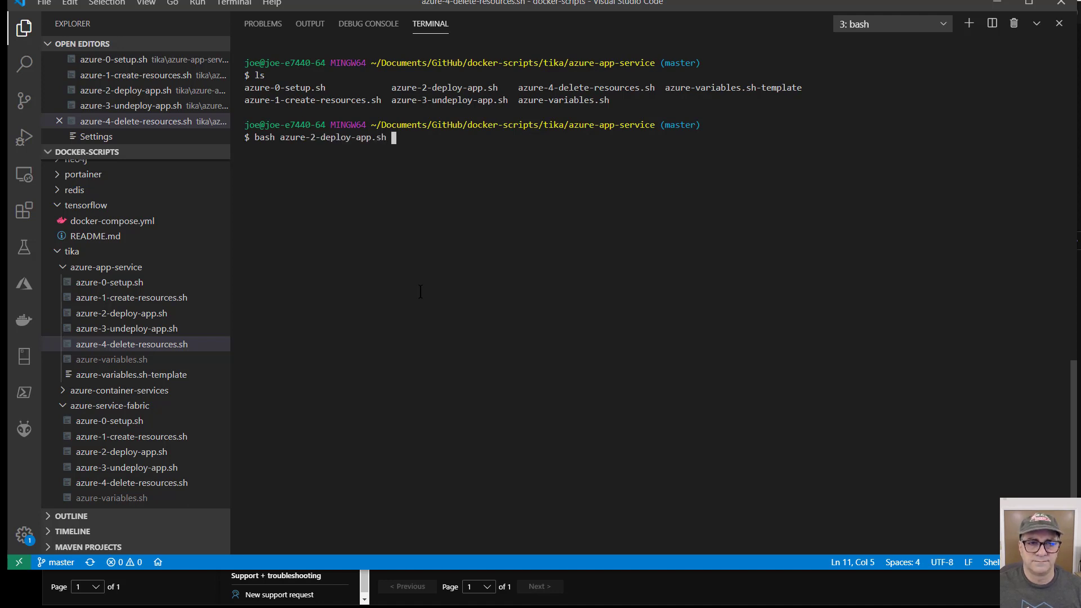
{"action": "key", "text": "Return"}
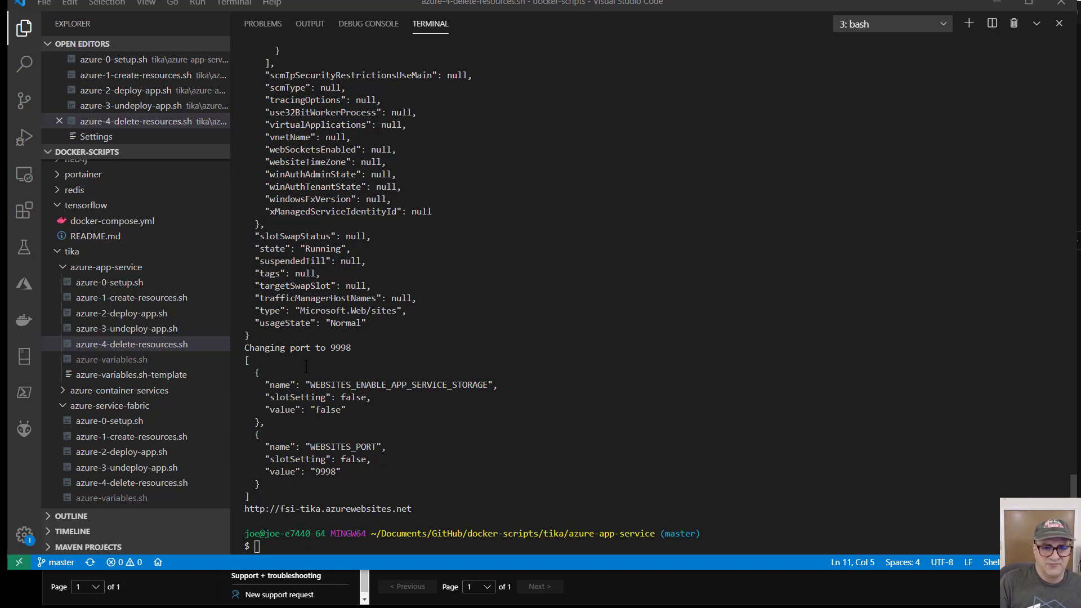
- In the Azure portal, refresh the fsi-tika-resources group and open the configuration of the fsi-tika App Service
{"action": "left_click", "coordinate": [610, 589]}
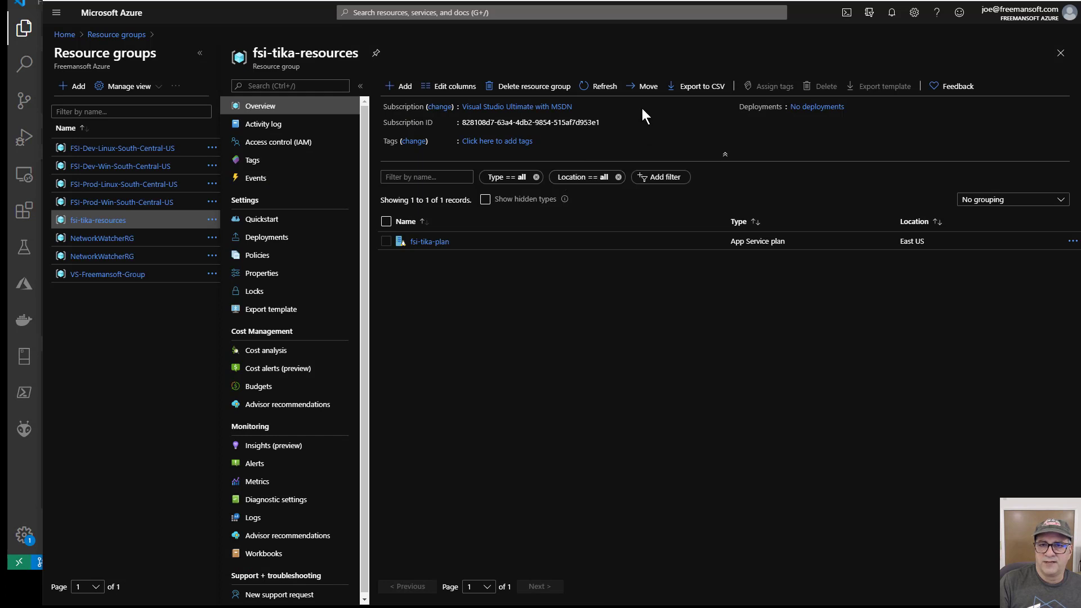
{"action": "left_click", "coordinate": [602, 86]}
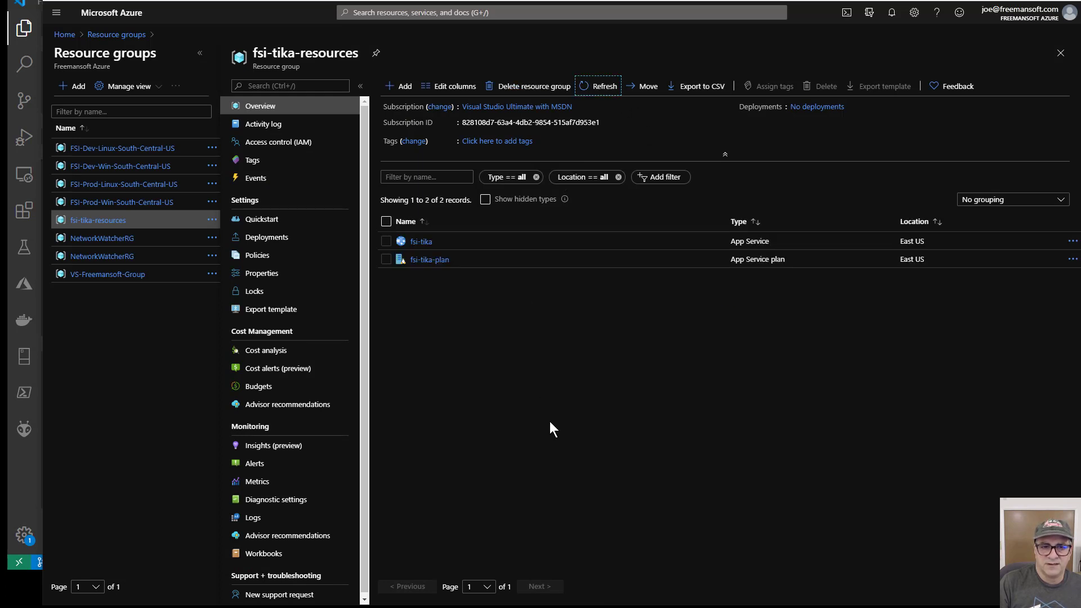
{"action": "left_click", "coordinate": [417, 242]}
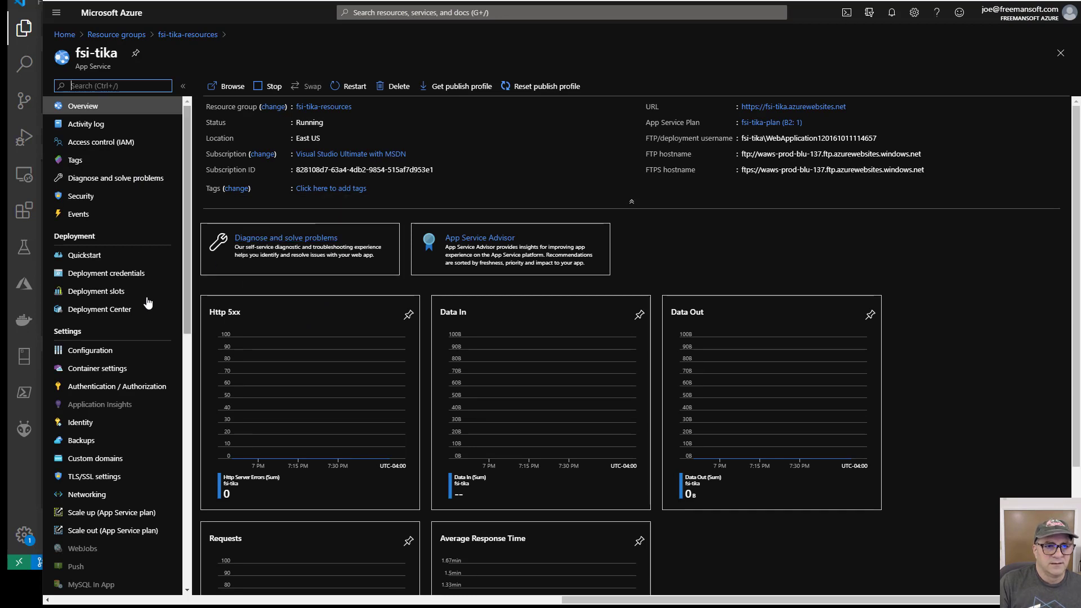
{"action": "left_click", "coordinate": [90, 350]}
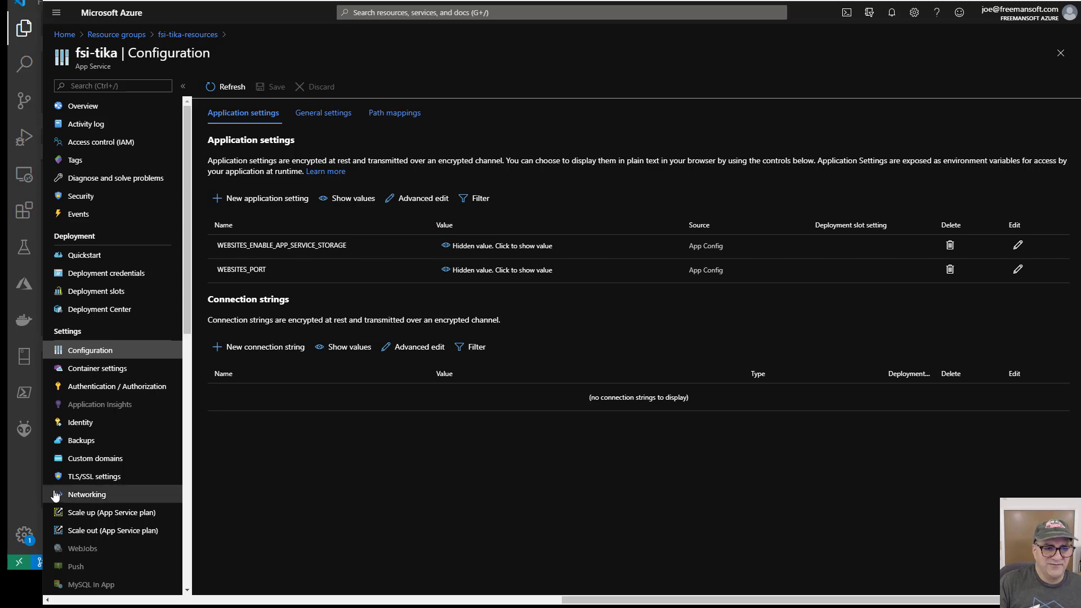
{"action": "left_click", "coordinate": [28, 481]}
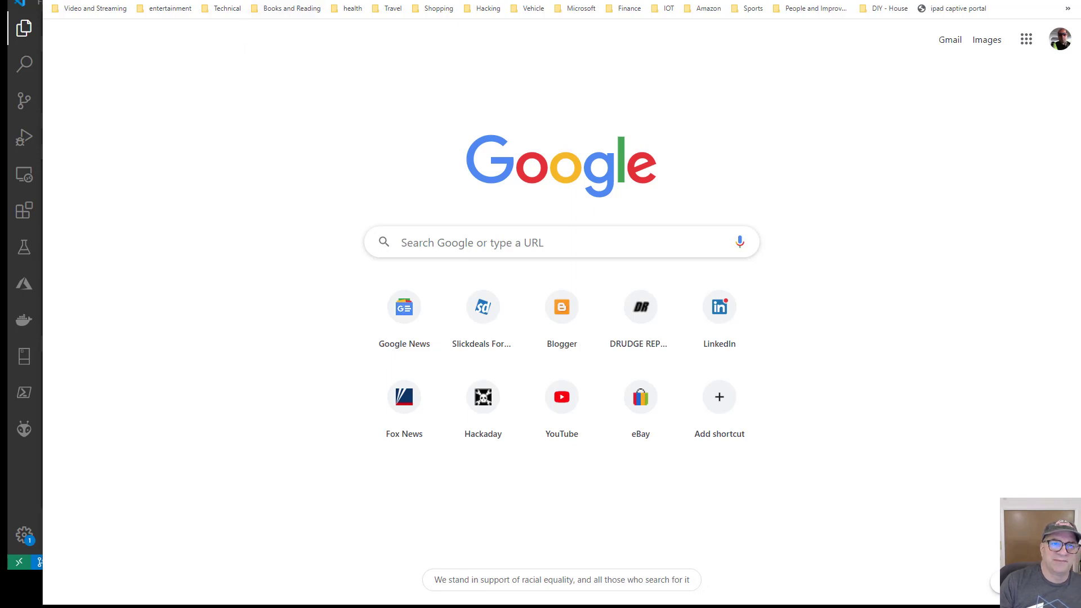
{"action": "key", "text": "Return"}
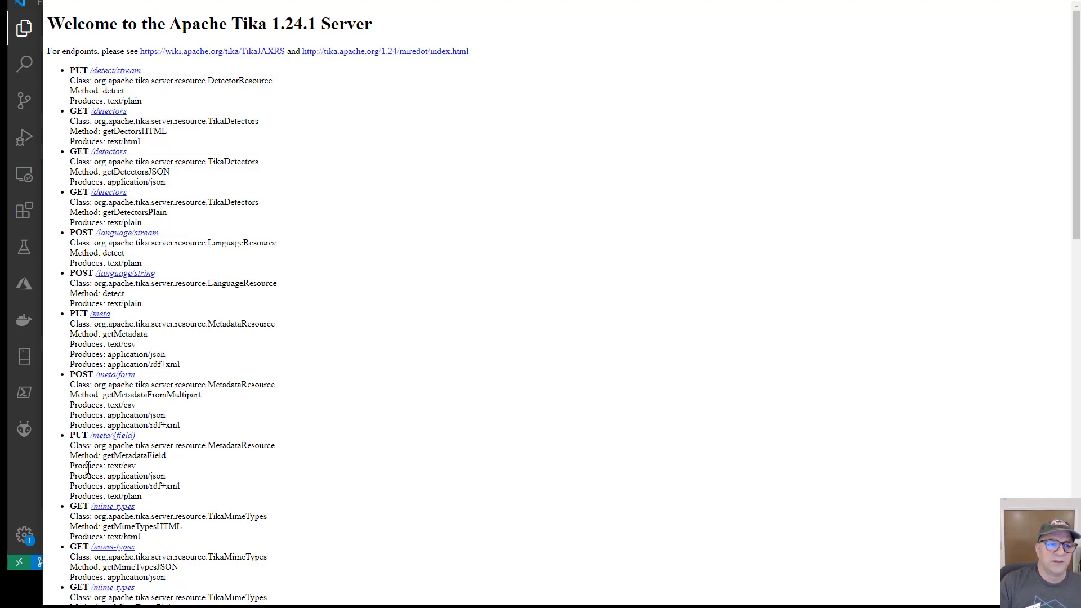
{"action": "left_click", "coordinate": [23, 468]}
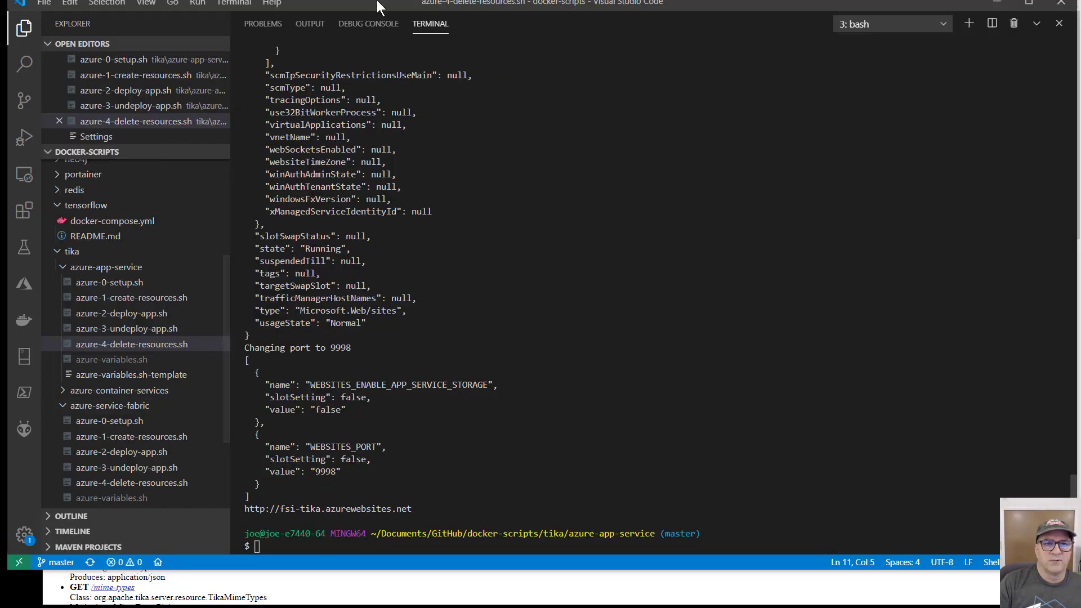
- Switch to the Azure portal and open the fsi-tika App Service from the fsi-tika-resources resource group
{"action": "left_click", "coordinate": [113, 1]}
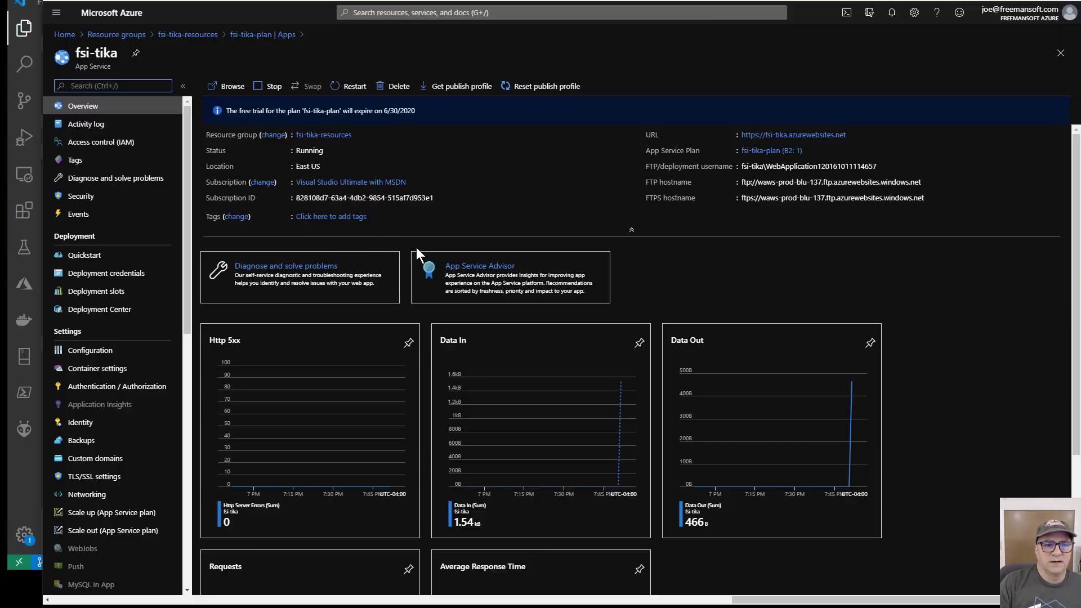
{"action": "left_click", "coordinate": [121, 35]}
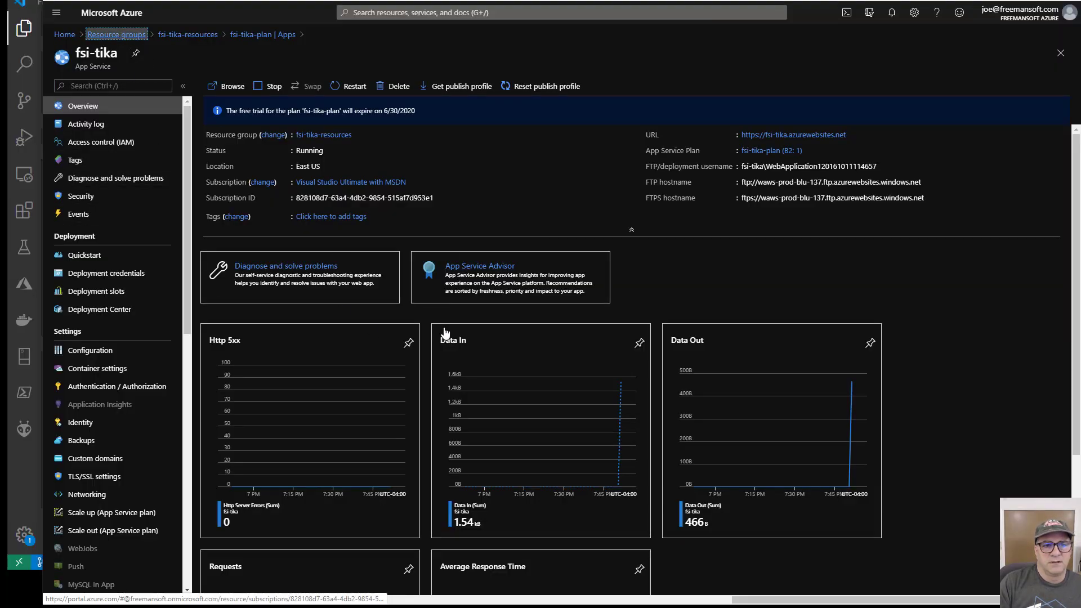
{"action": "left_click", "coordinate": [122, 249]}
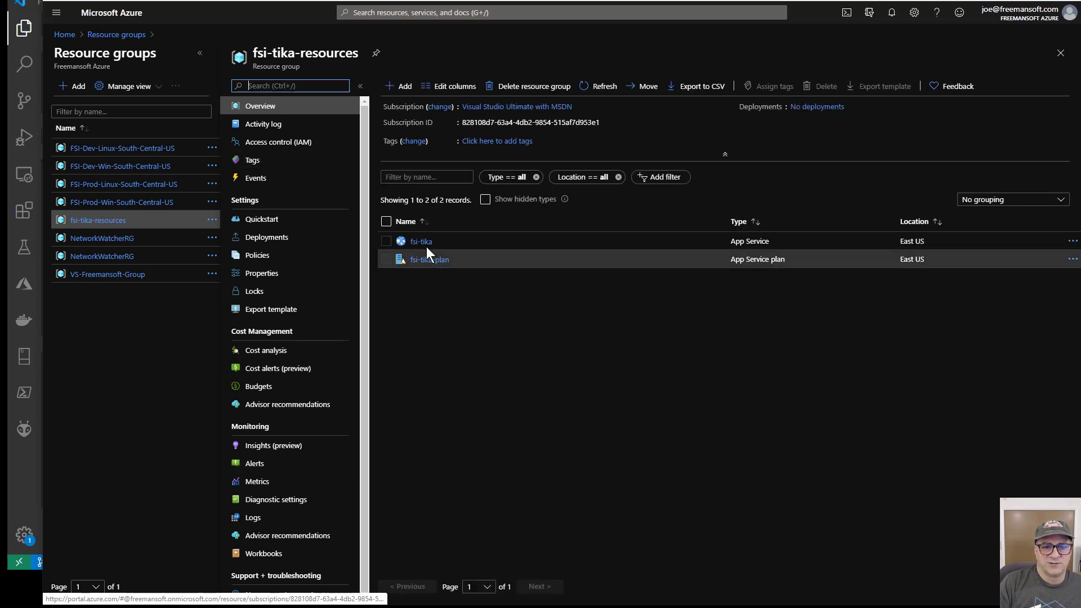
{"action": "left_click", "coordinate": [421, 241]}
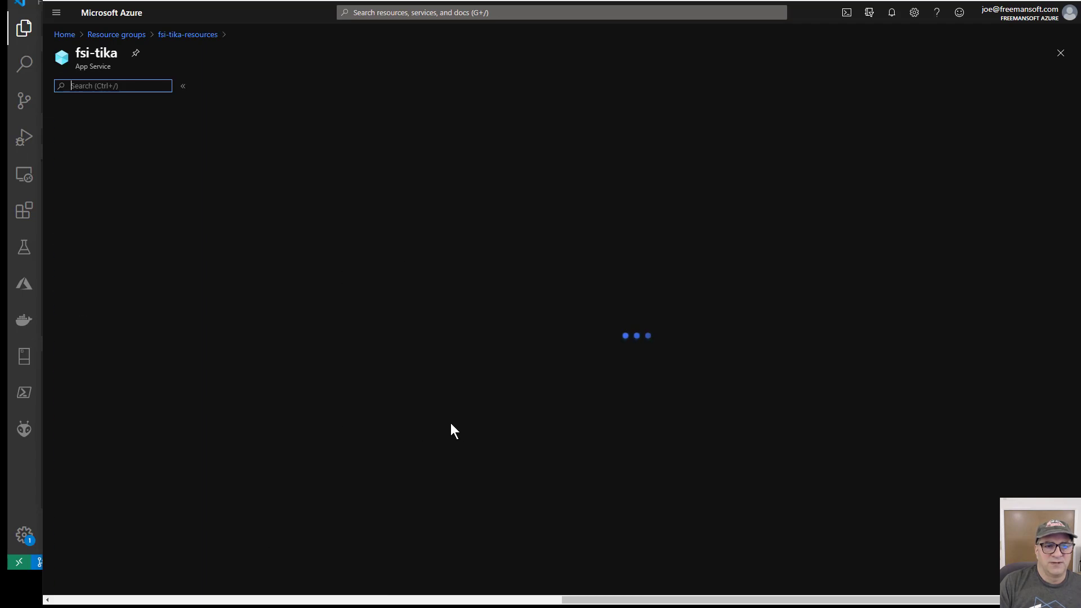
- Return to Visual Studio Code and list the files of the azure-app-service folder in the bash terminal
{"action": "left_click", "coordinate": [28, 480]}
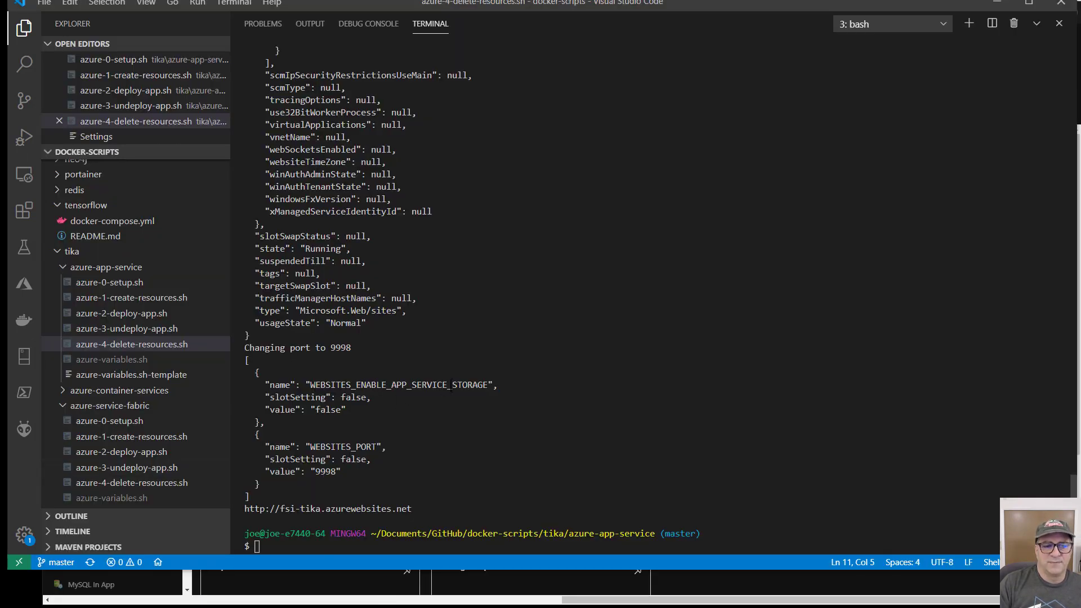
{"action": "type", "text": "ls"}
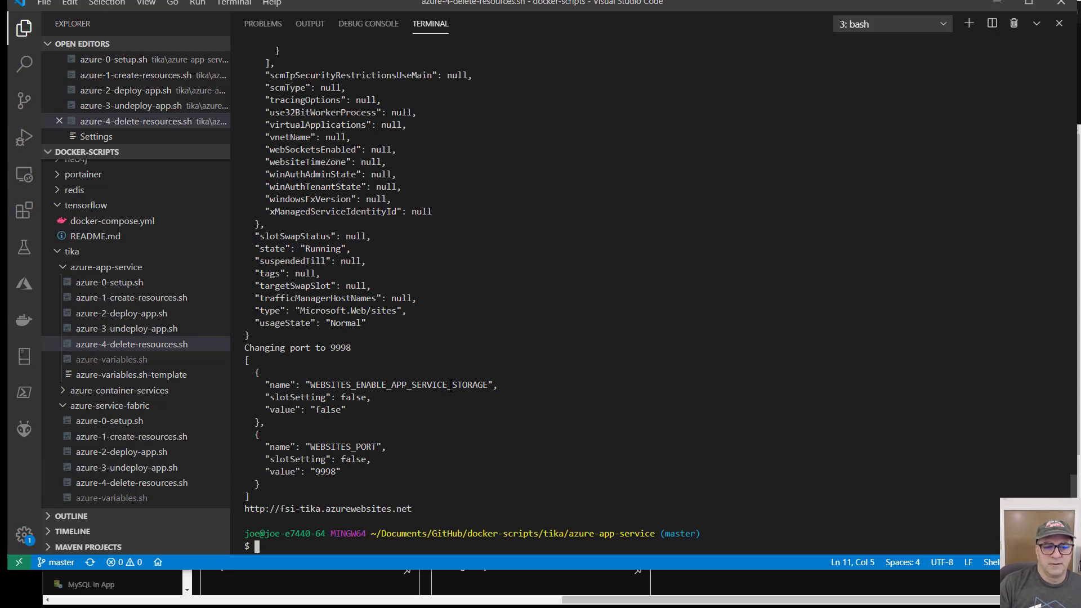
{"action": "key", "text": "Return"}
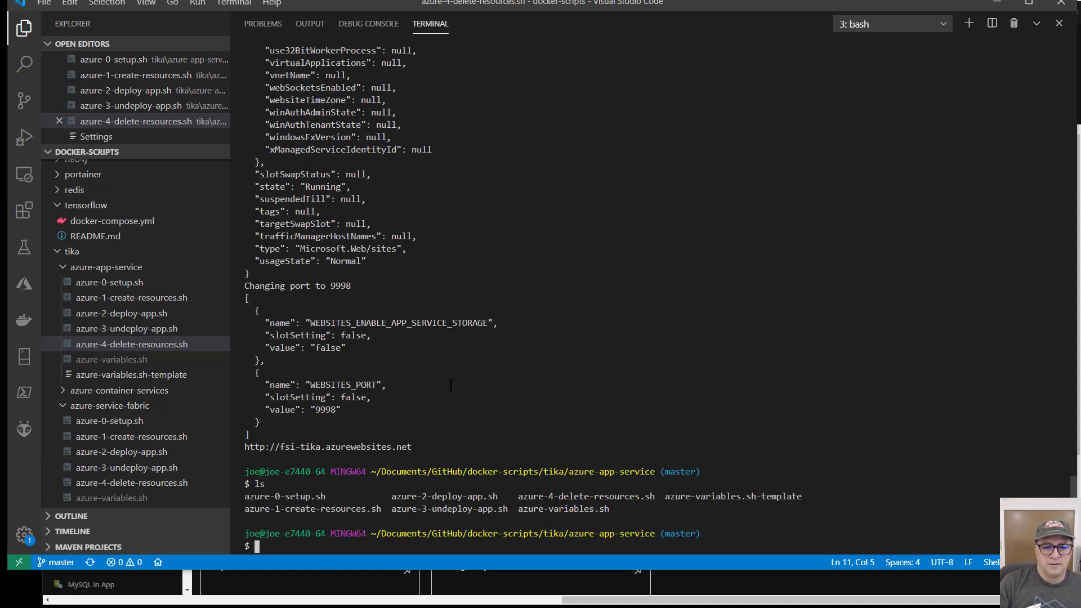
- Run azure-3-undeploy-app.sh with bash to remove the Tika web app from Azure
{"action": "type", "text": "bash ./az"}
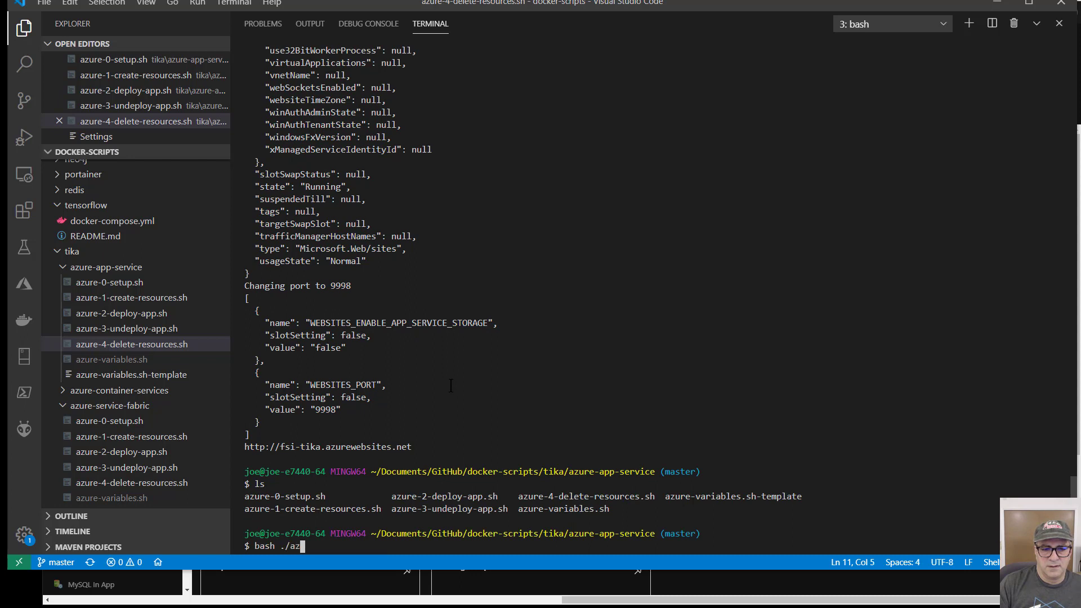
{"action": "key", "text": "Tab"}
{"action": "type", "text": "3"}
{"action": "key", "text": "Tab"}
{"action": "key", "text": "Return"}
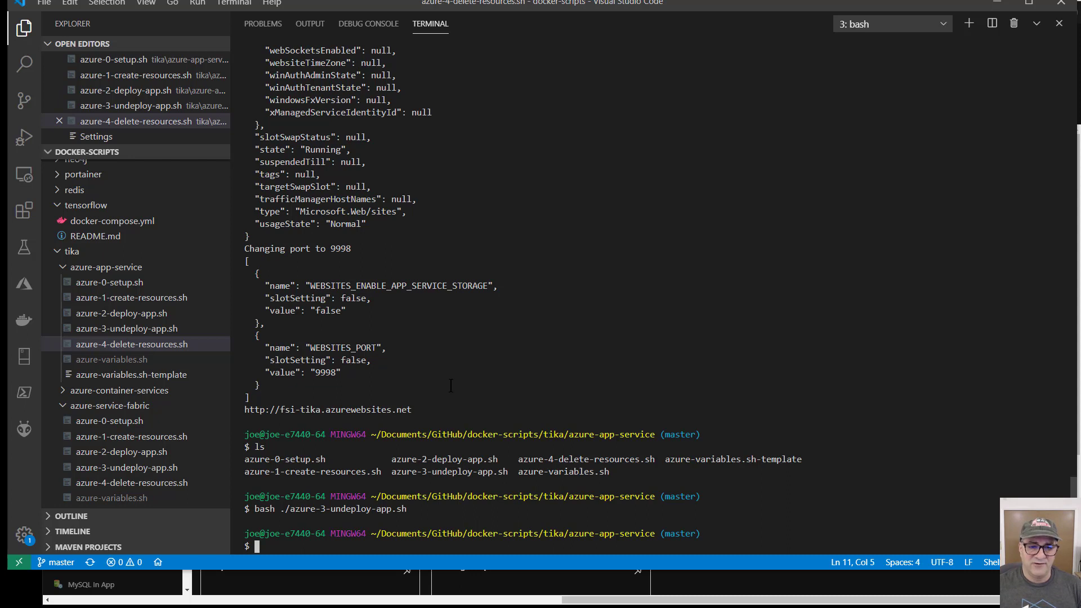
- Run azure-4-delete-resources.sh with bash to delete the resource group
{"action": "type", "text": "bash ."}
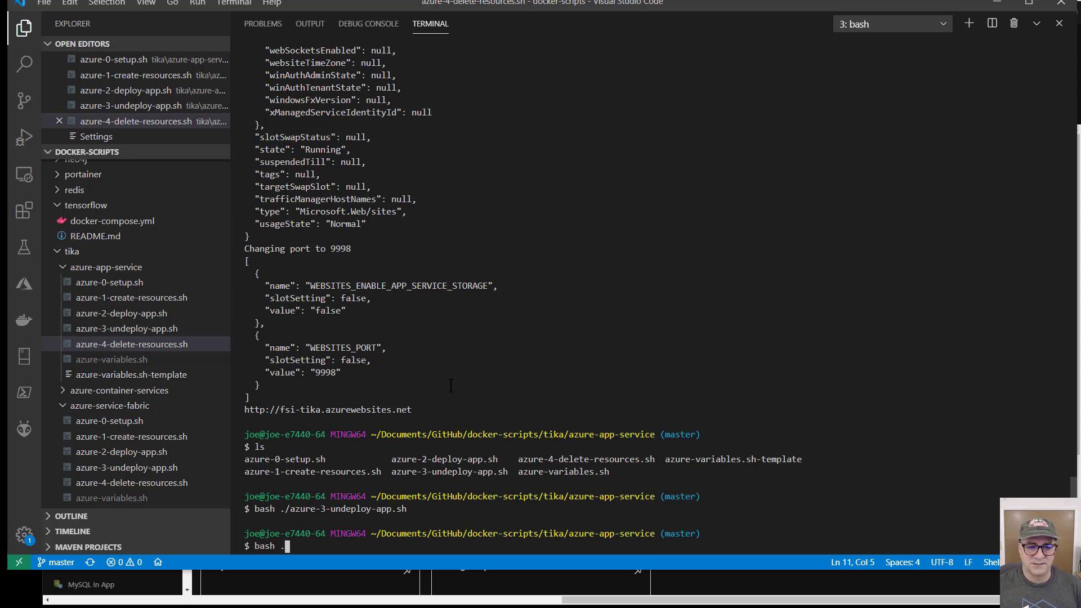
{"action": "type", "text": "/azure-4"}
{"action": "key", "text": "Tab"}
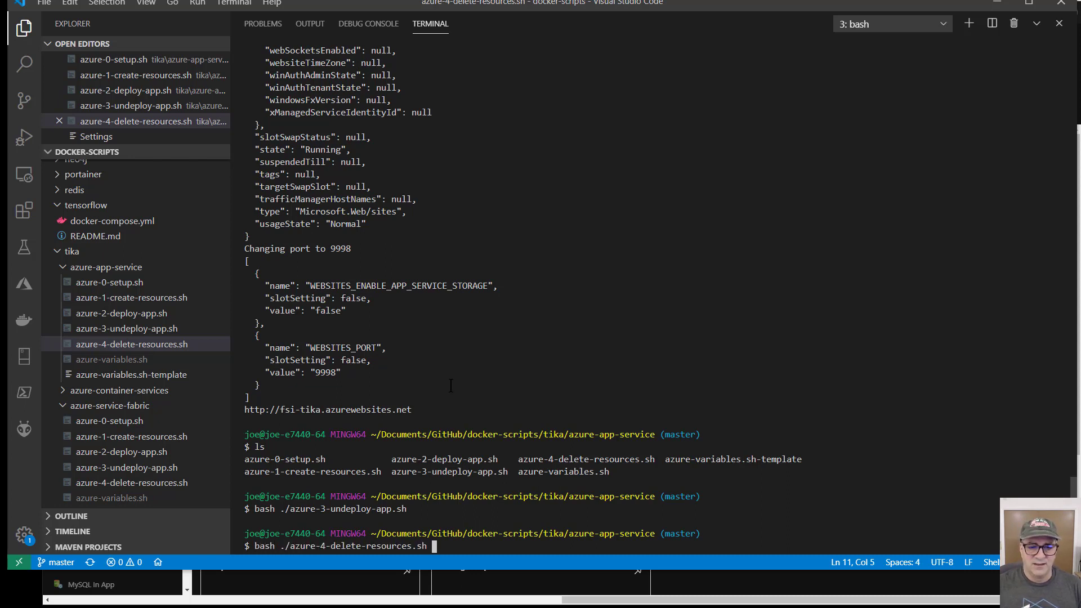
{"action": "key", "text": "Return"}
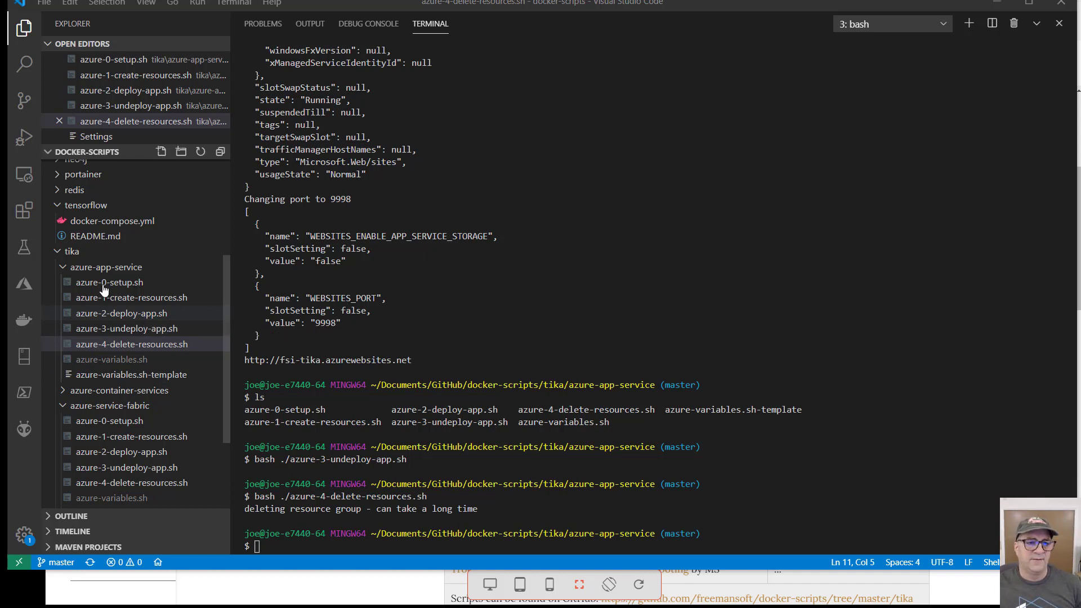
- Review the azure-1-create-resources.sh and azure-2-deploy-app.sh scripts of the azure-app-service folder in the editor
{"action": "left_click", "coordinate": [132, 304]}
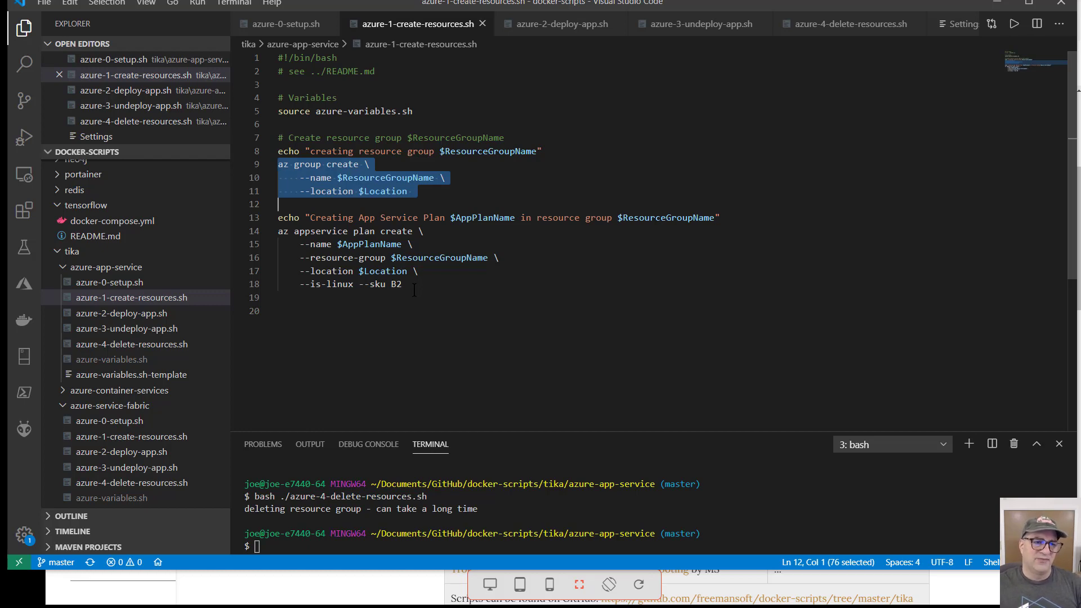
{"action": "left_click", "coordinate": [150, 314]}
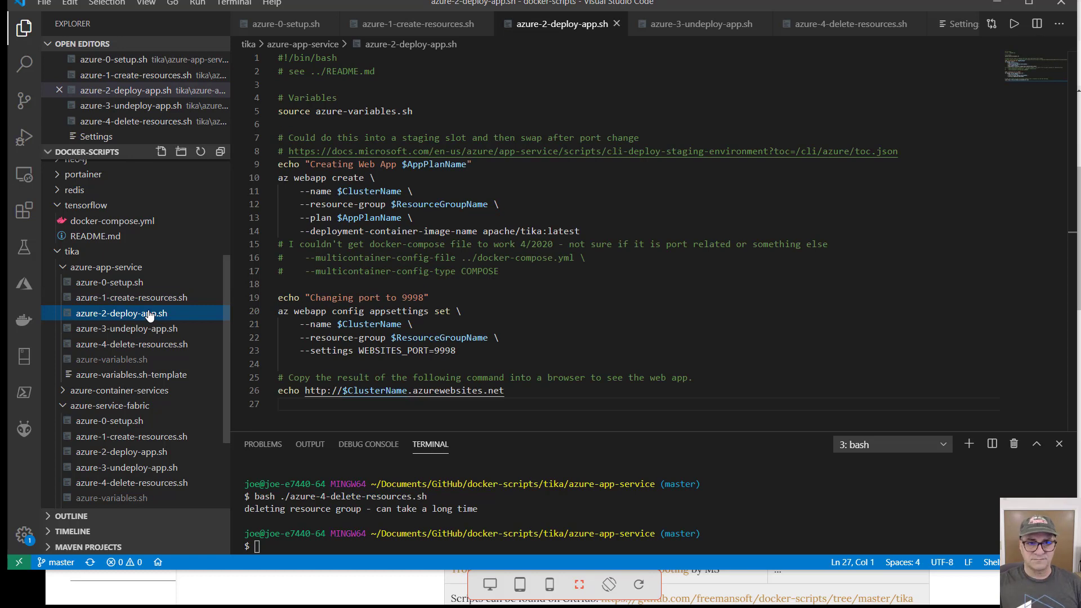